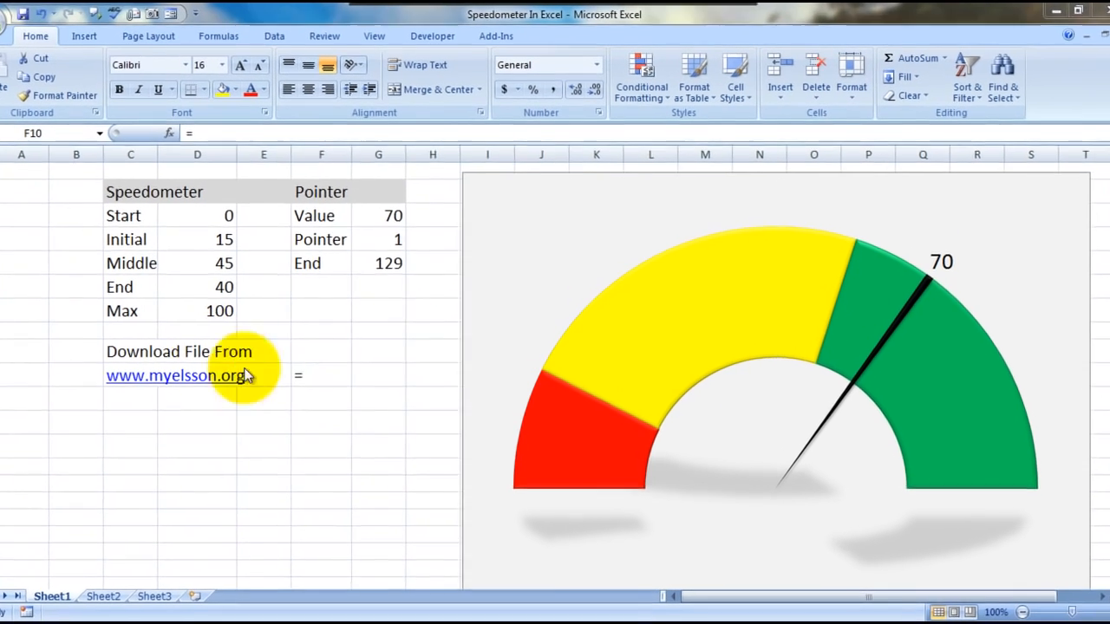
Step: Re-enter "=" in cell F10 repeatedly so the pointer value and gauge recalculate
{"action": "left_click", "coordinate": [329, 374]}
{"action": "type", "text": "="}
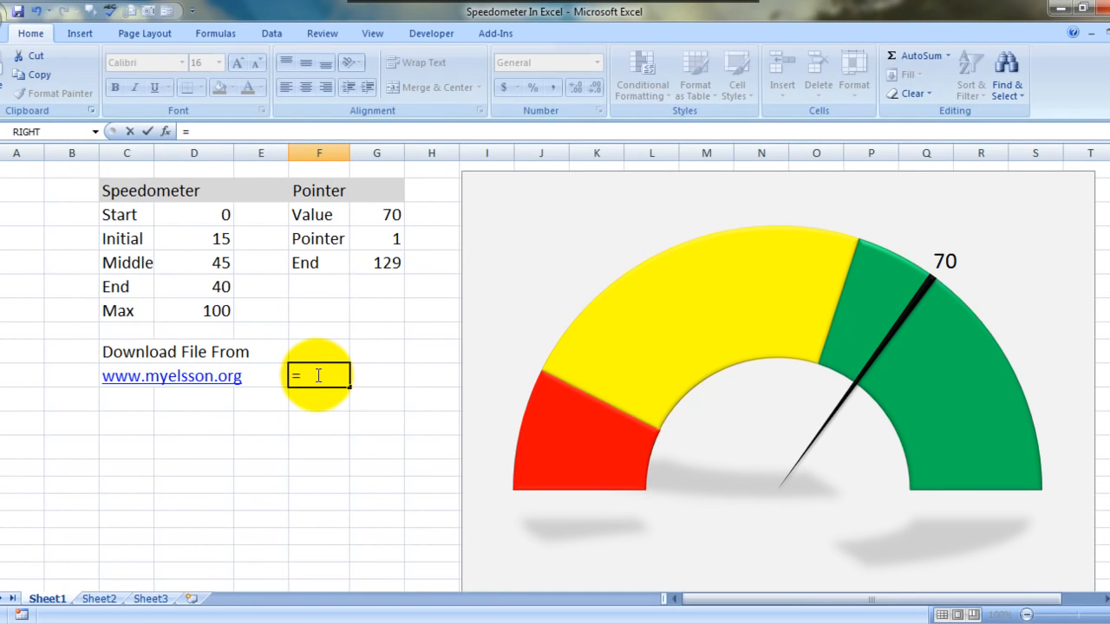
{"action": "key", "text": "Return"}
{"action": "type", "text": "="}
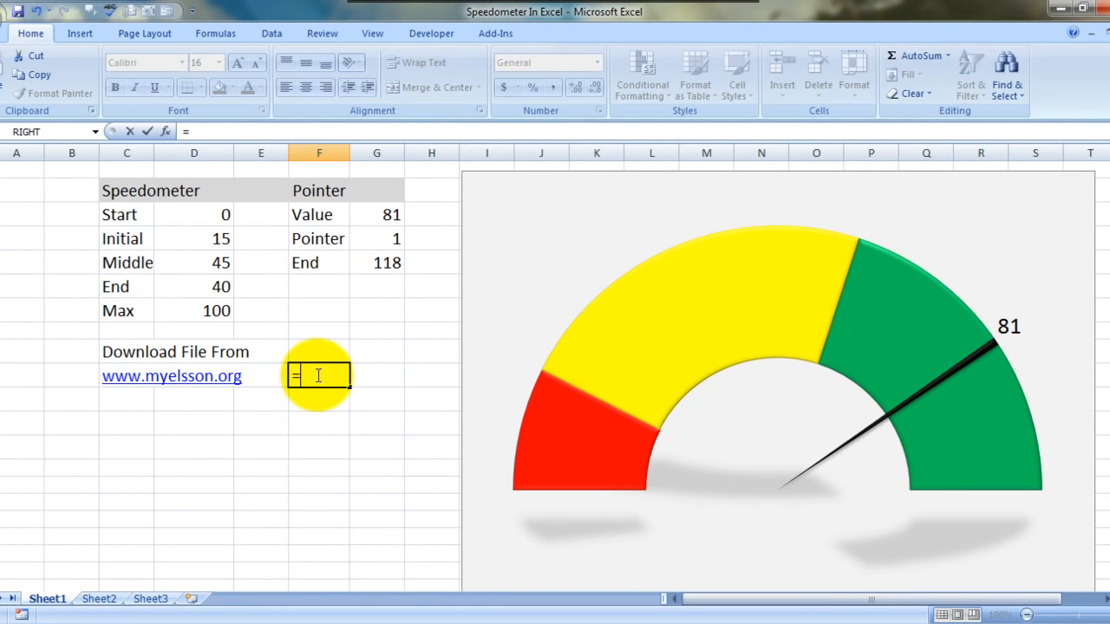
{"action": "key", "text": "Return"}
{"action": "type", "text": "="}
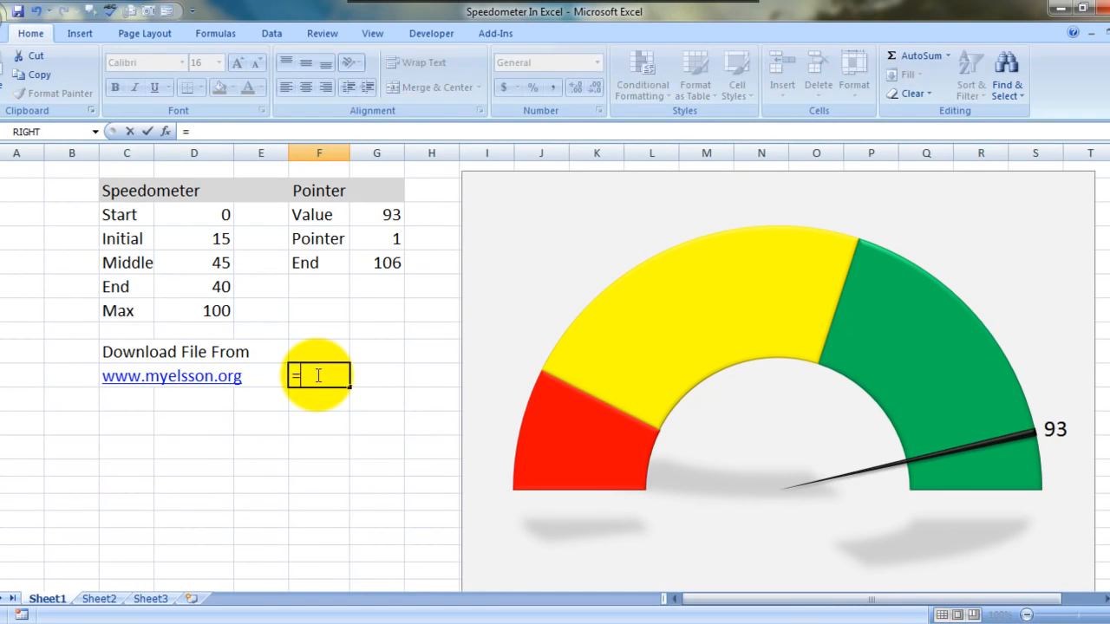
{"action": "key", "text": "Return"}
{"action": "type", "text": "="}
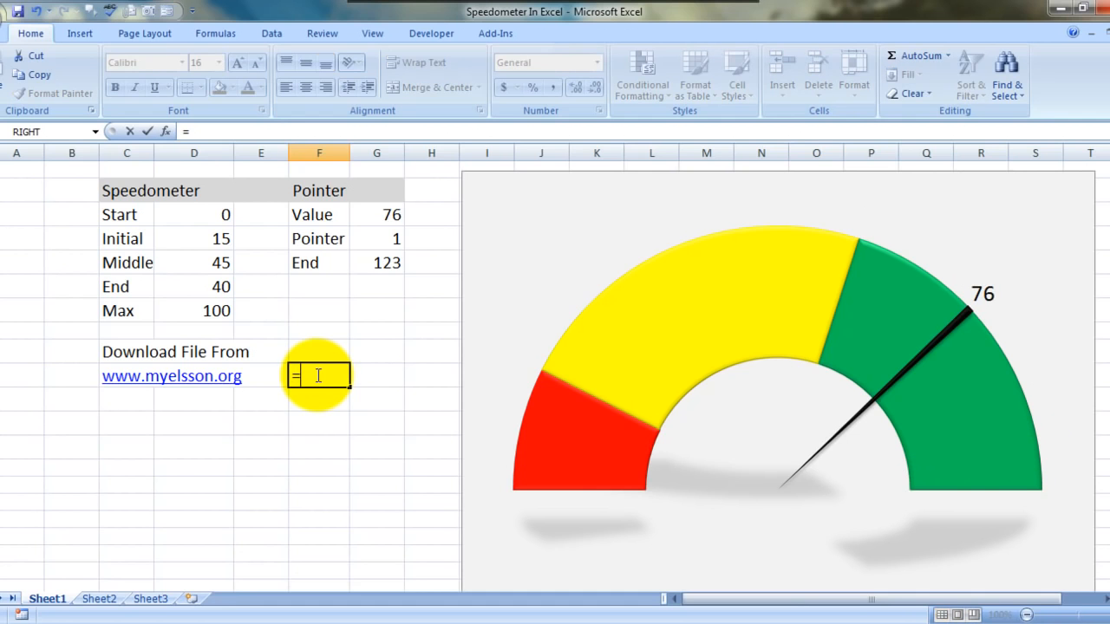
{"action": "key", "text": "Return"}
{"action": "type", "text": "="}
{"action": "key", "text": "Return"}
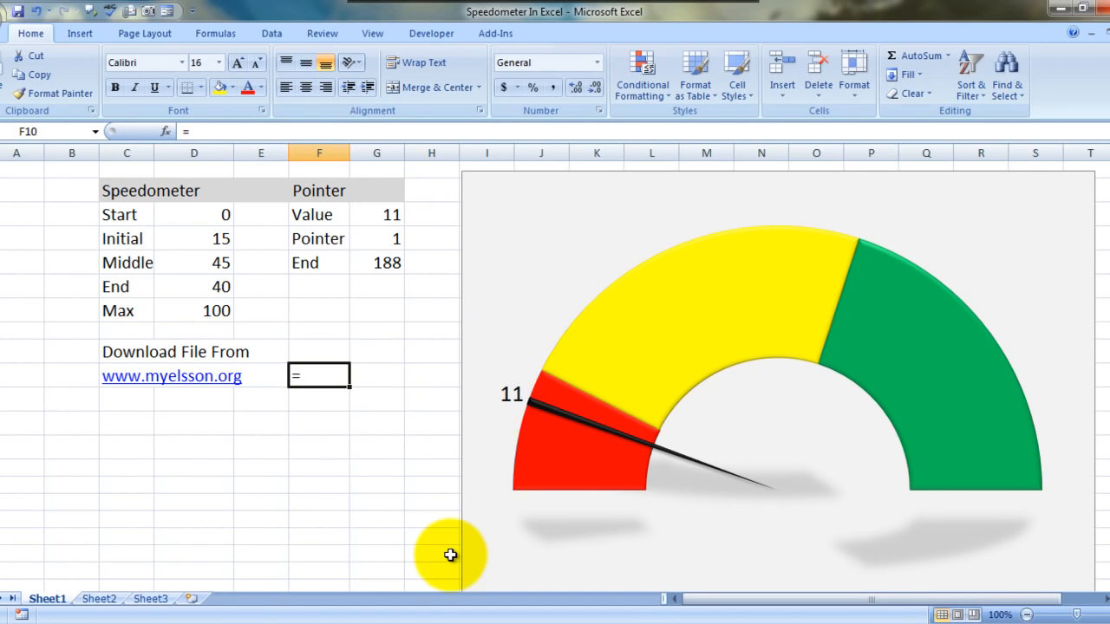
{"action": "key", "text": "Return"}
{"action": "key", "text": "Up"}
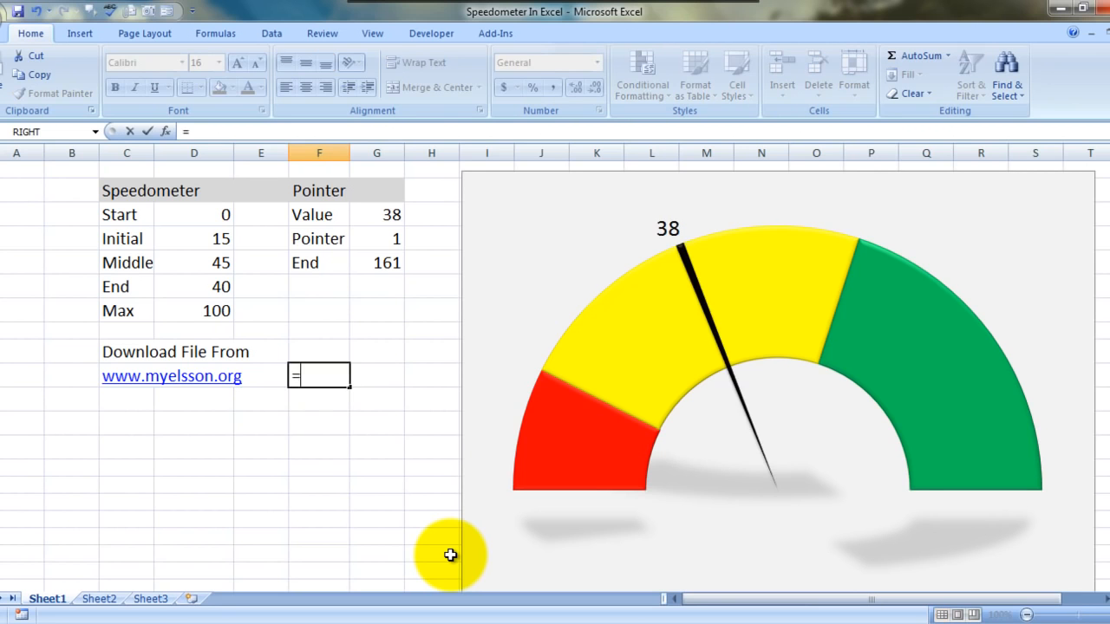
{"action": "key", "text": "Return"}
{"action": "key", "text": "Up"}
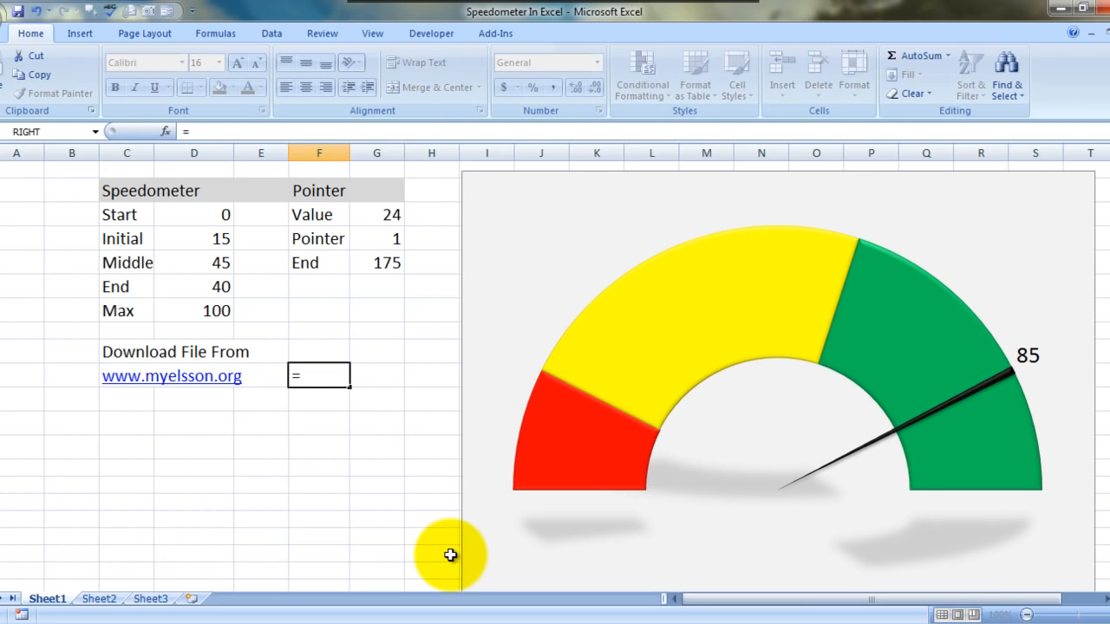
Step: Enter "=" in each of the cells F11 to F13 to recalculate the gauge again
{"action": "key", "text": "Return"}
{"action": "type", "text": "="}
{"action": "key", "text": "Return"}
{"action": "type", "text": "="}
{"action": "key", "text": "Return"}
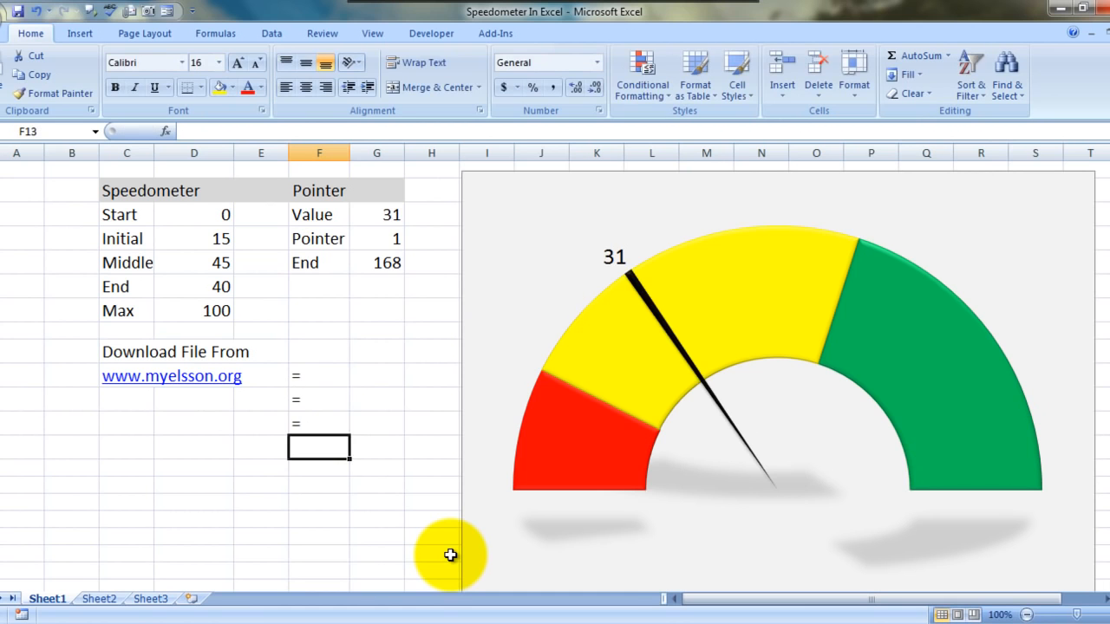
{"action": "type", "text": "="}
{"action": "key", "text": "Return"}
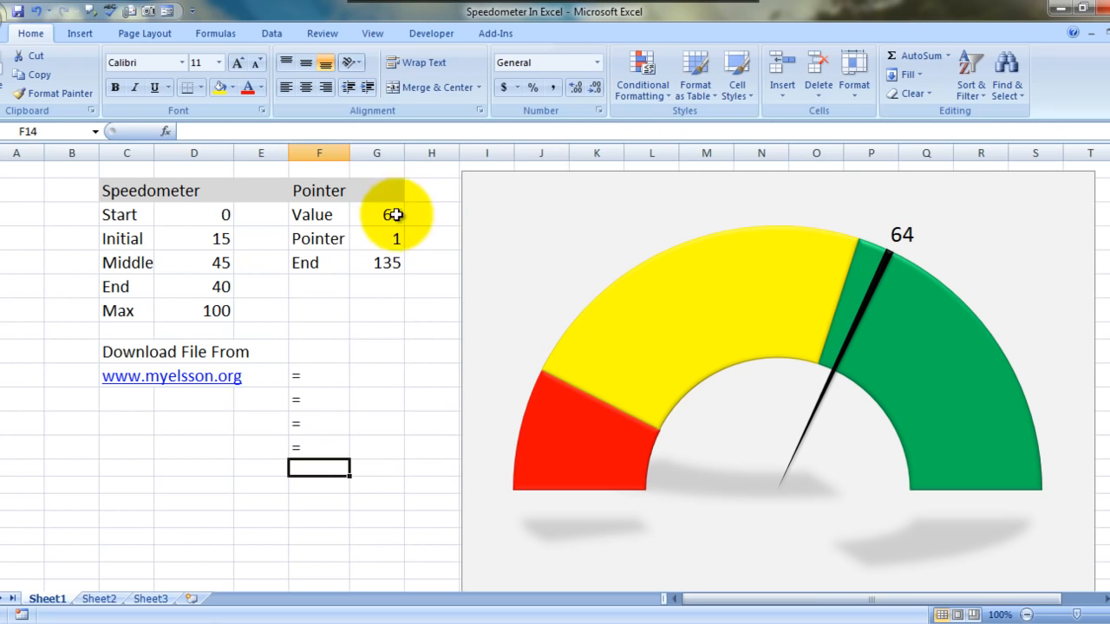
Step: Enter 98 and 89 in turn as the pointer Value in G3 to test the gauge
{"action": "left_click", "coordinate": [312, 215]}
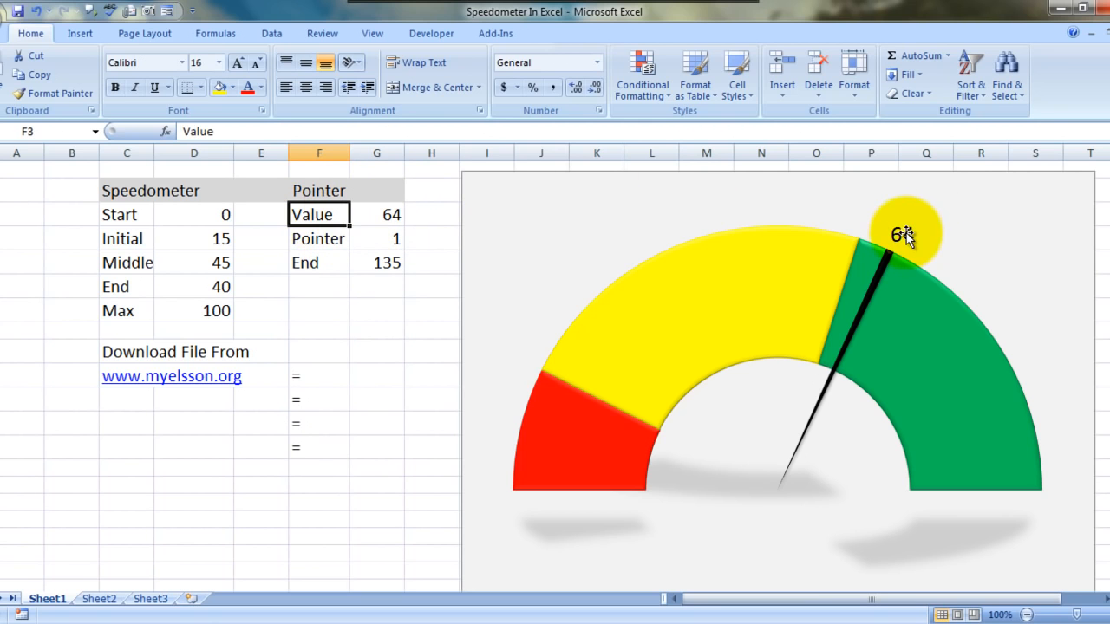
{"action": "left_click", "coordinate": [317, 383]}
{"action": "key", "text": "Up"}
{"action": "key", "text": "Up"}
{"action": "key", "text": "Up"}
{"action": "key", "text": "Up"}
{"action": "key", "text": "Up"}
{"action": "key", "text": "Up"}
{"action": "key", "text": "Up"}
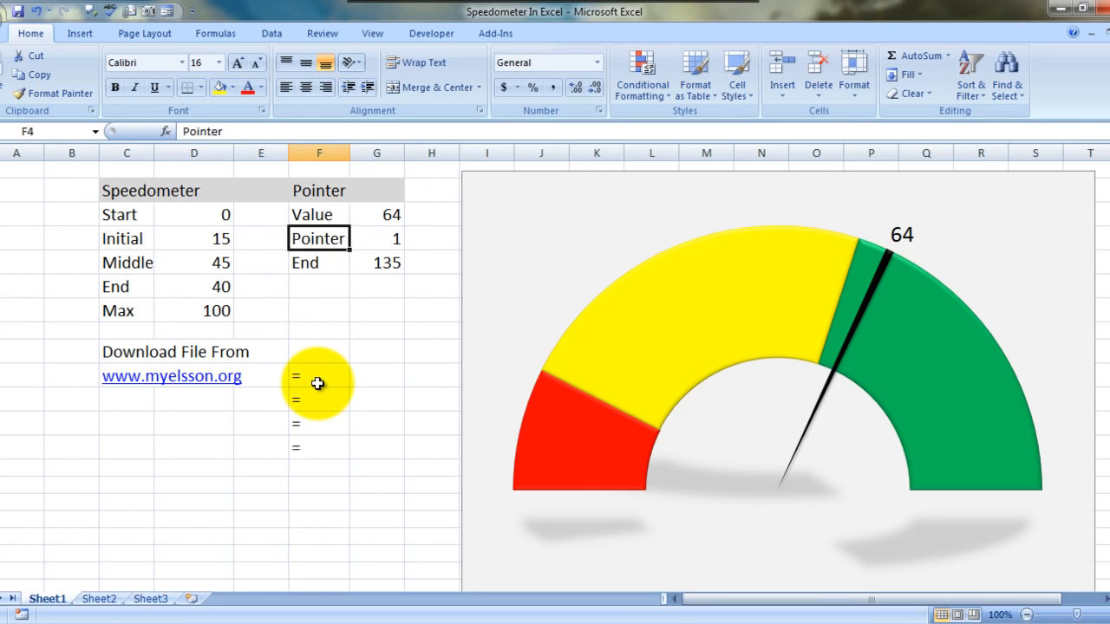
{"action": "key", "text": "Right"}
{"action": "type", "text": "98"}
{"action": "key", "text": "Return"}
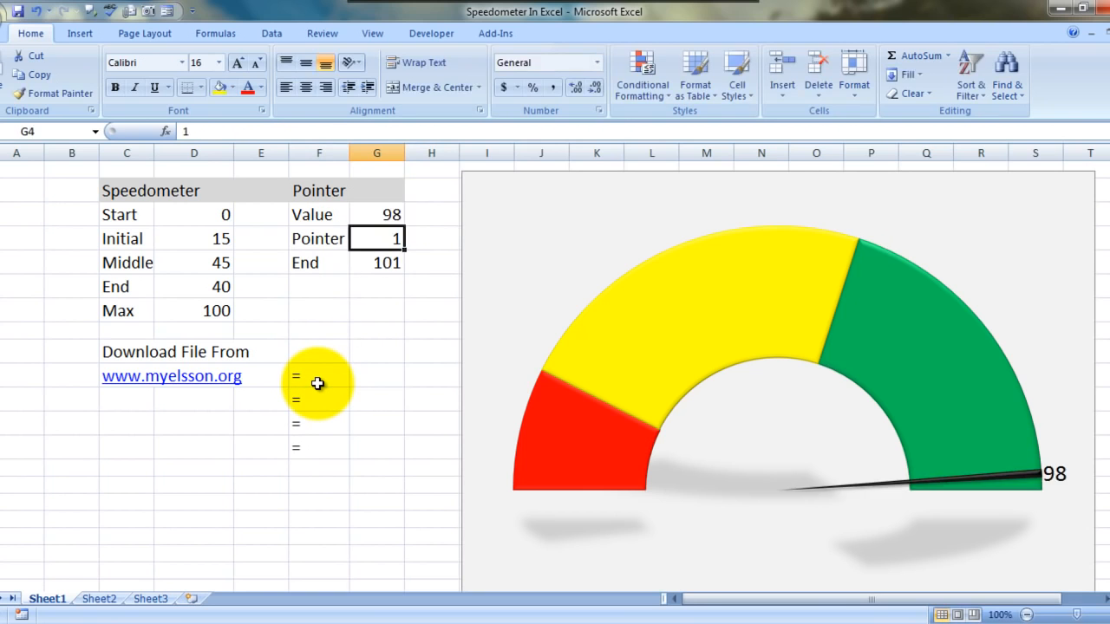
{"action": "key", "text": "Up"}
{"action": "type", "text": "89"}
{"action": "key", "text": "Return"}
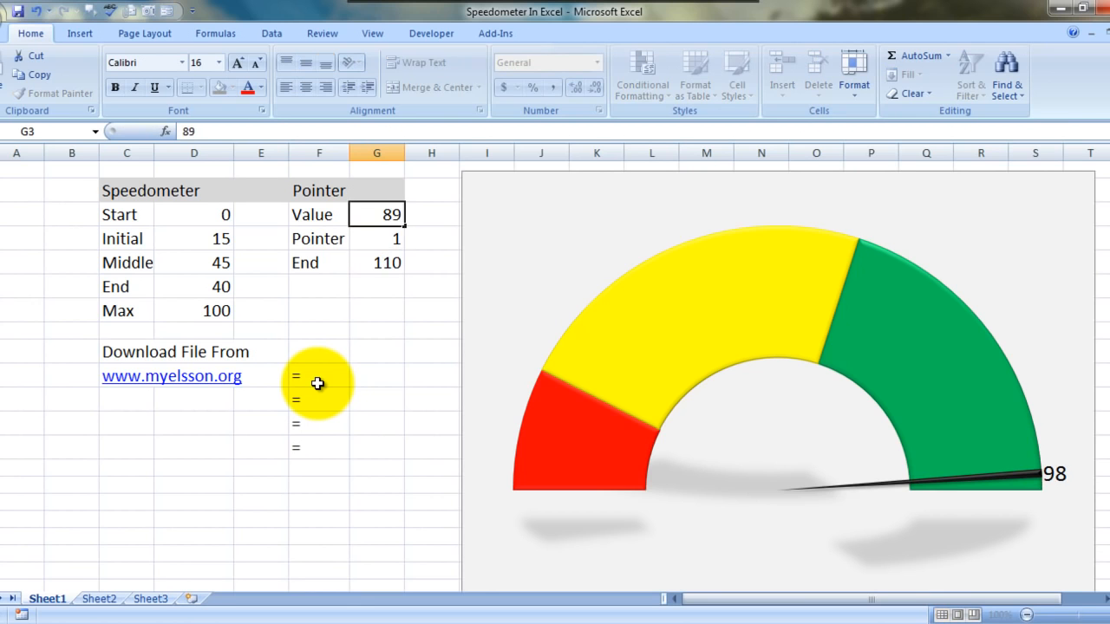
{"action": "type", "text": "54"}
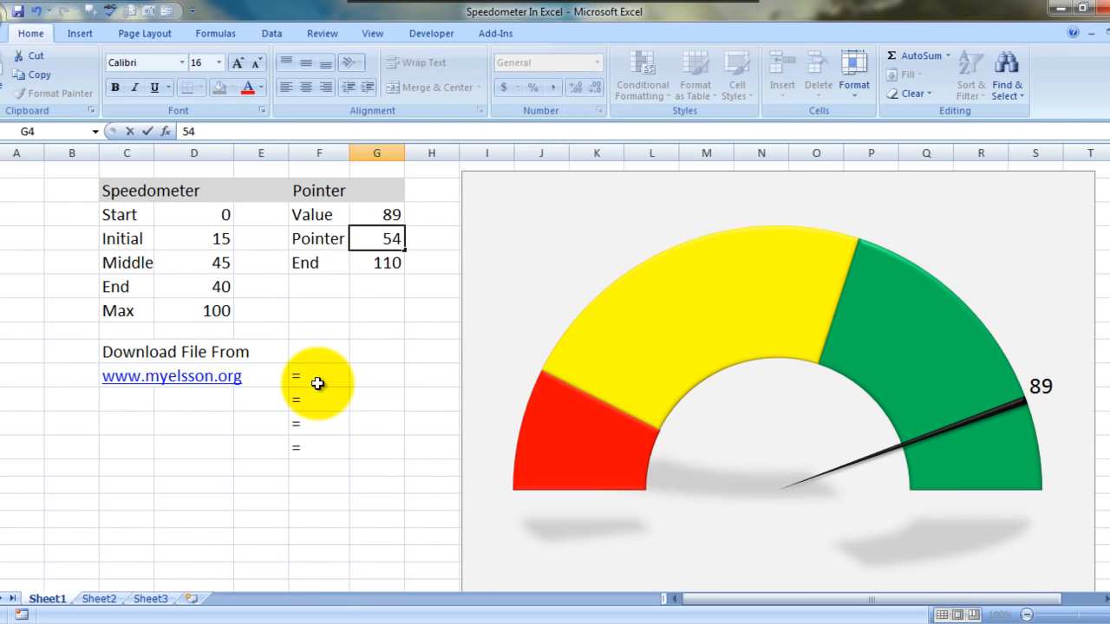
{"action": "key", "text": "Return"}
{"action": "key", "text": "ctrl+z"}
Step: Set the pointer Value in G3 to 54 and after that to 10
{"action": "key", "text": "Up"}
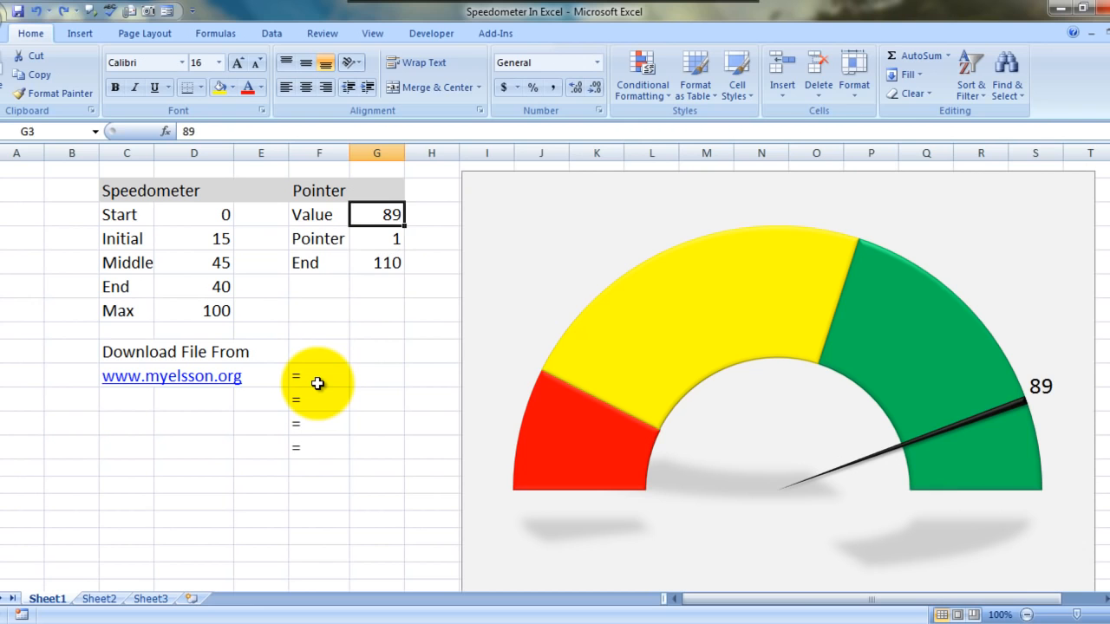
{"action": "type", "text": "54"}
{"action": "key", "text": "Return"}
{"action": "key", "text": "Up"}
{"action": "type", "text": "10"}
{"action": "key", "text": "Tab"}
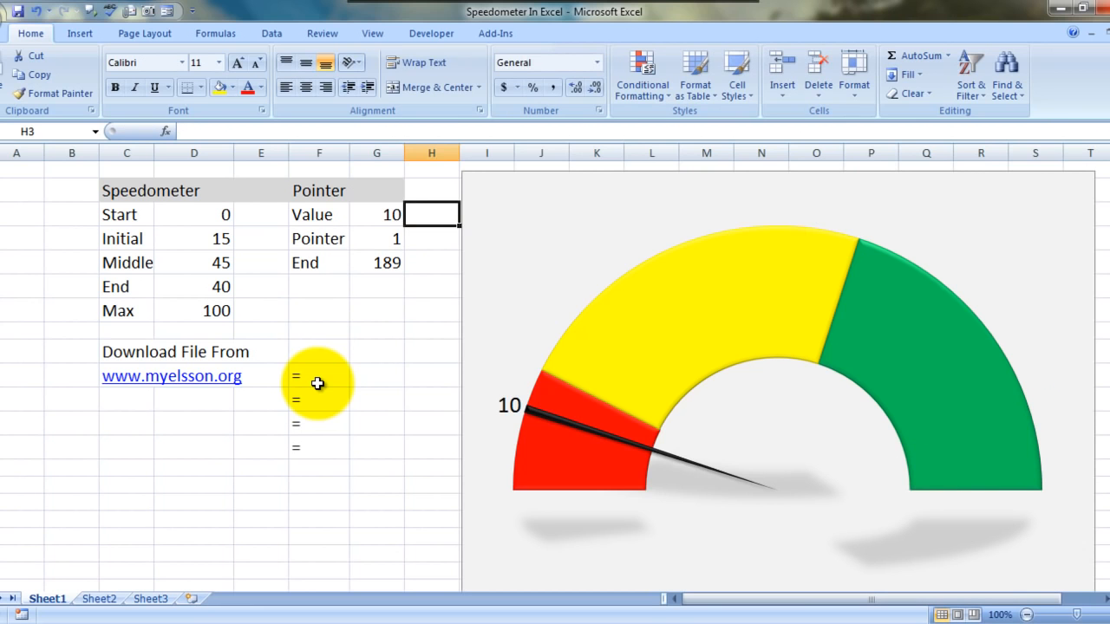
Step: Examine the Pointer entry and the End formula in G5, comparing them with the sums of D4:D7 and G3:G4
{"action": "key", "text": "Left"}
{"action": "key", "text": "Down"}
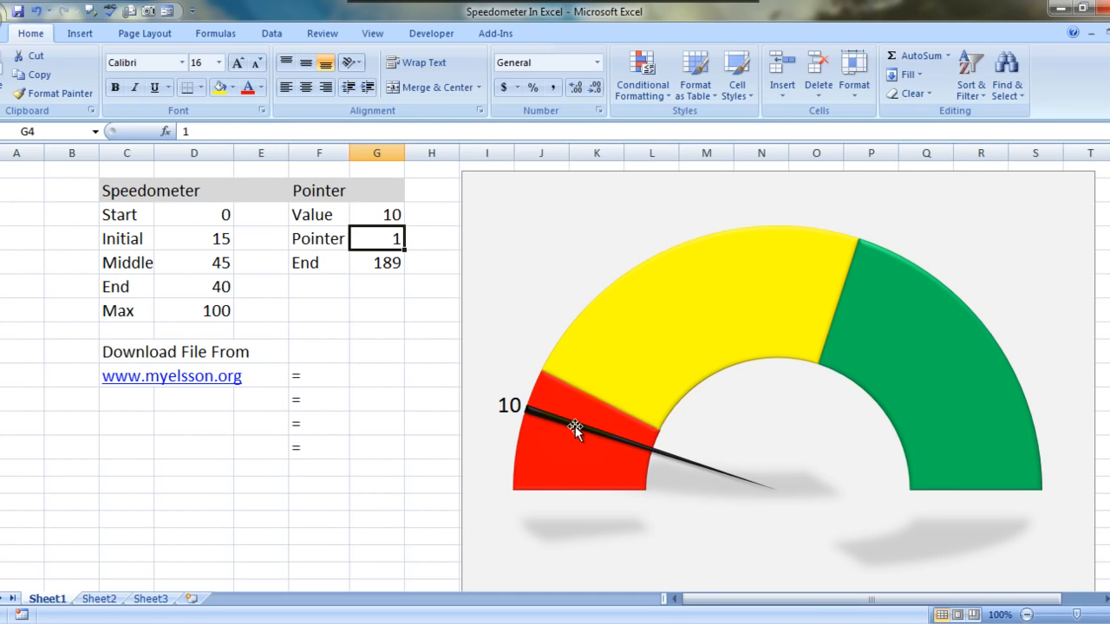
{"action": "key", "text": "Down"}
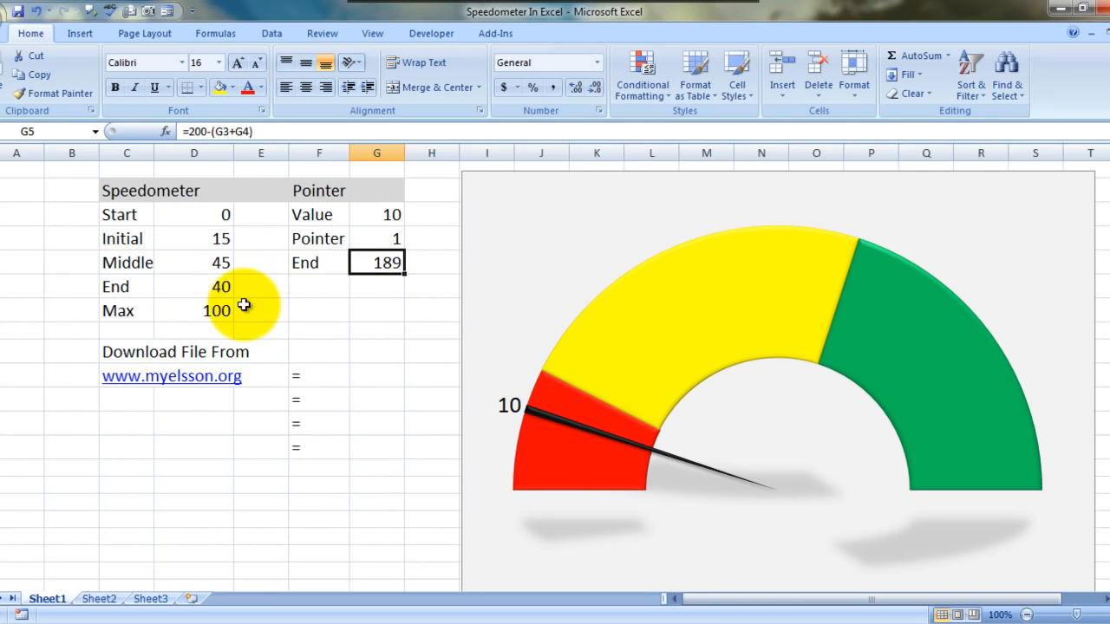
{"action": "left_click", "coordinate": [213, 240]}
{"action": "key", "text": "shift+Down"}
{"action": "key", "text": "shift+Down"}
{"action": "key", "text": "shift+Down"}
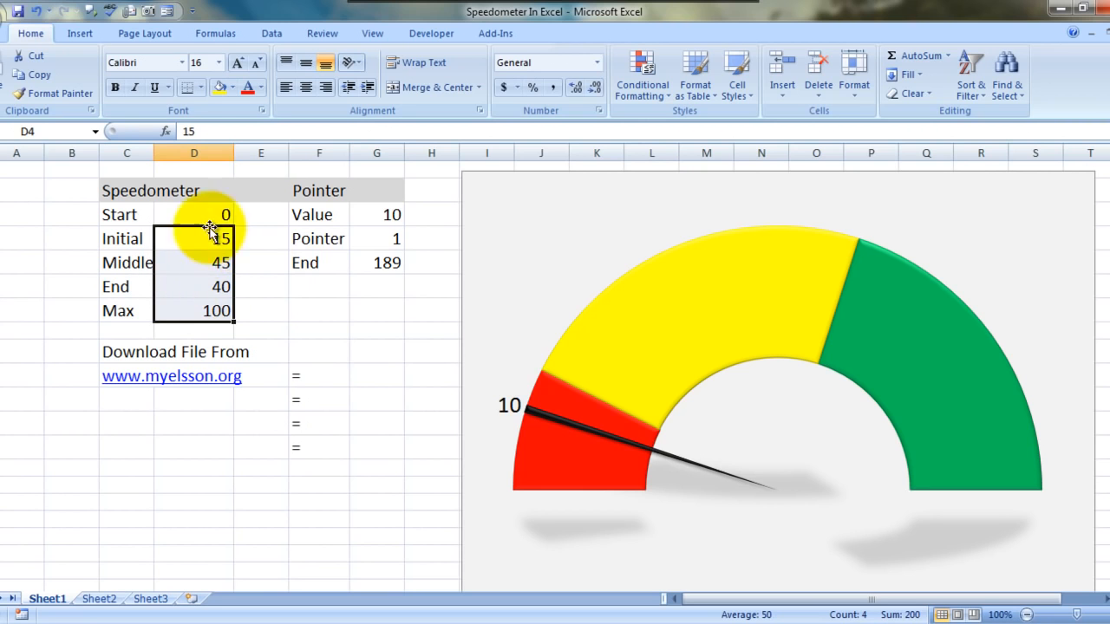
{"action": "left_click", "coordinate": [375, 286]}
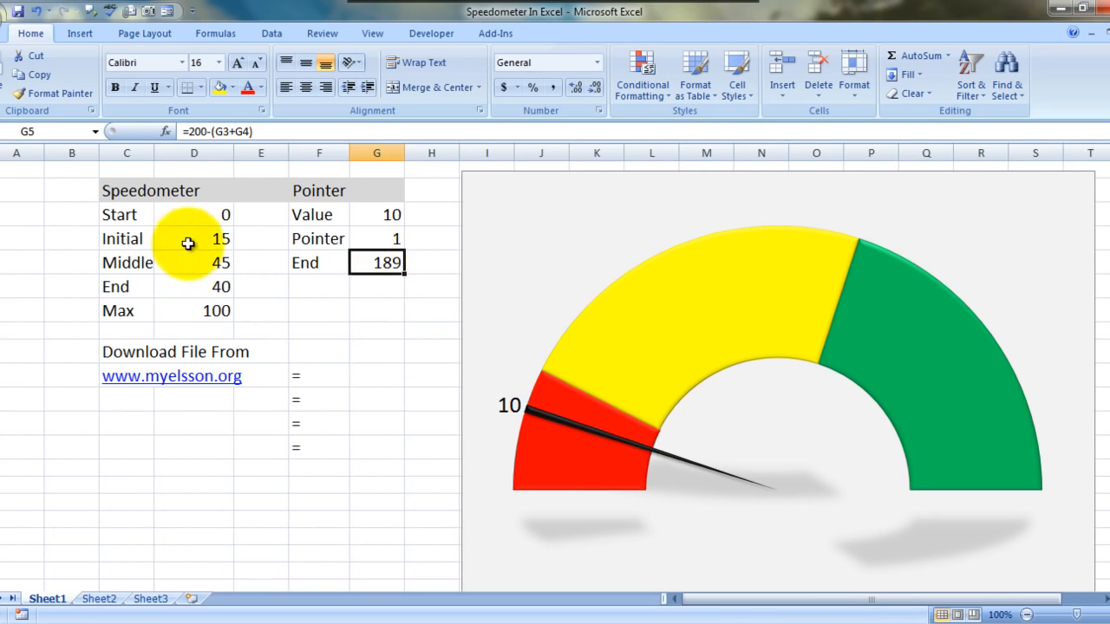
{"action": "key", "text": "Up"}
{"action": "key", "text": "Up"}
{"action": "key", "text": "shift+Down"}
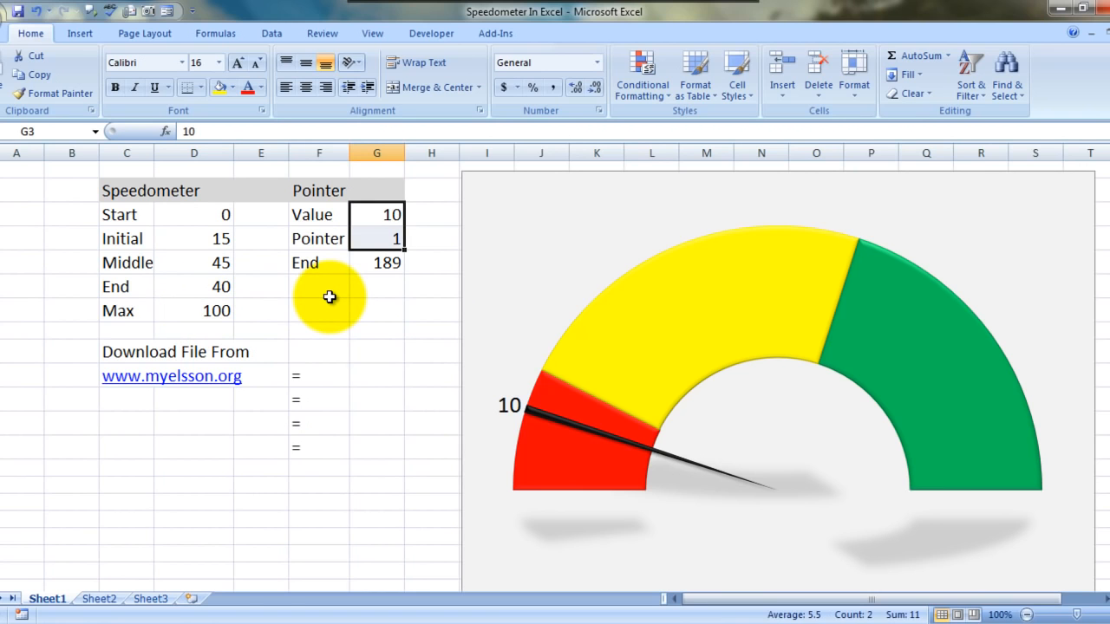
Step: Clear the leftover "=" entries from cells F10:F13
{"action": "left_click", "coordinate": [365, 373]}
{"action": "left_click", "coordinate": [330, 377]}
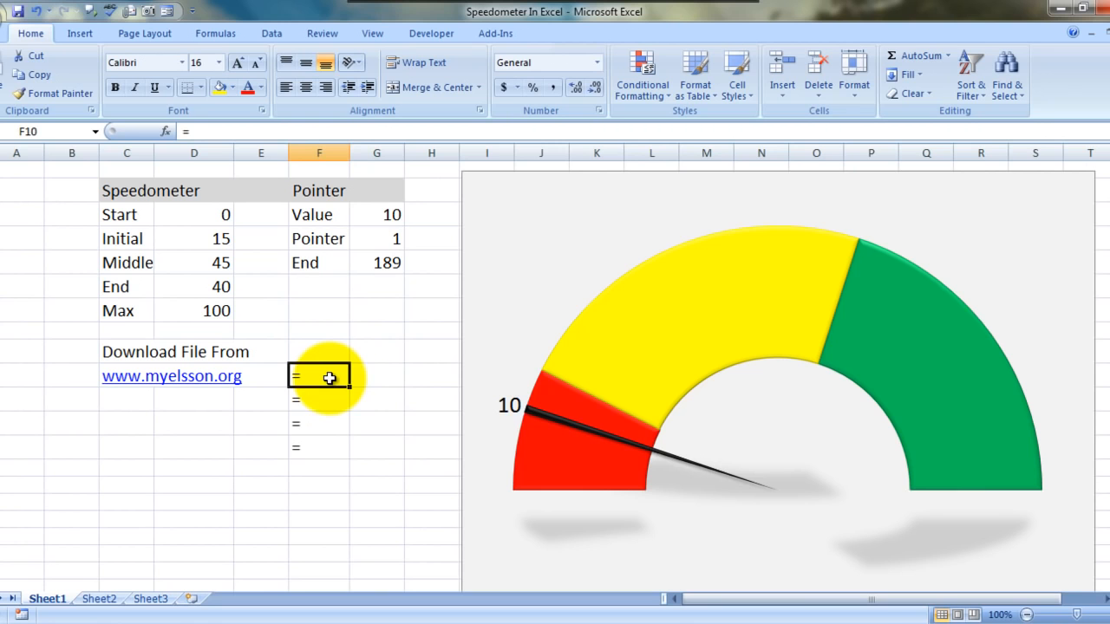
{"action": "key", "text": "shift+Down"}
{"action": "key", "text": "shift+Down"}
{"action": "key", "text": "shift+Down"}
{"action": "key", "text": "Delete"}
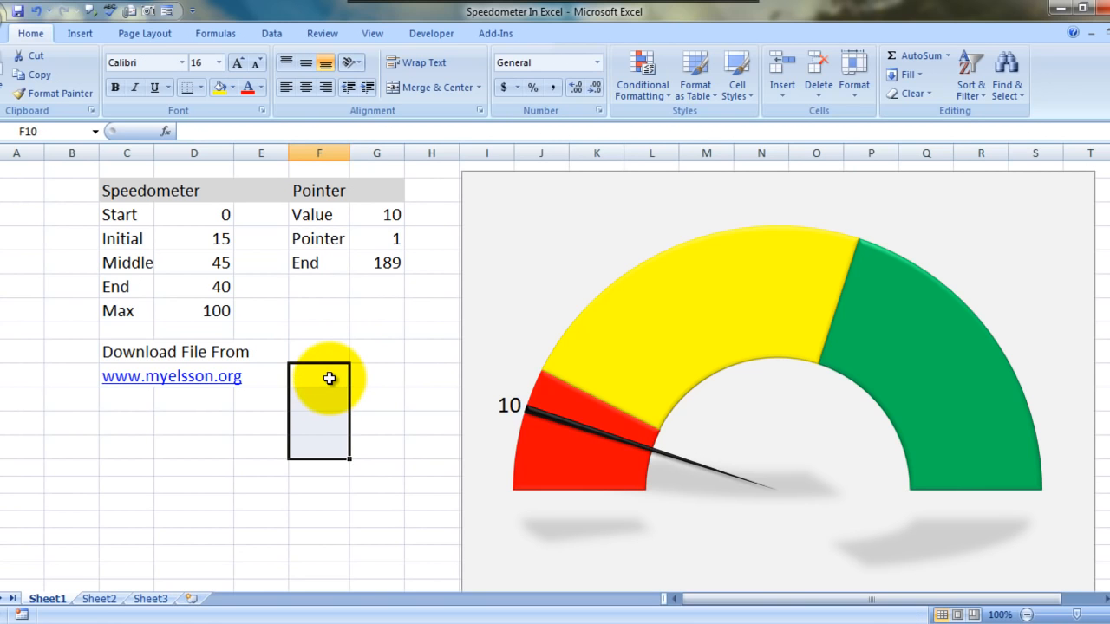
Step: Delete the finished speedometer chart from the worksheet
{"action": "left_click", "coordinate": [369, 471]}
{"action": "left_click", "coordinate": [517, 221]}
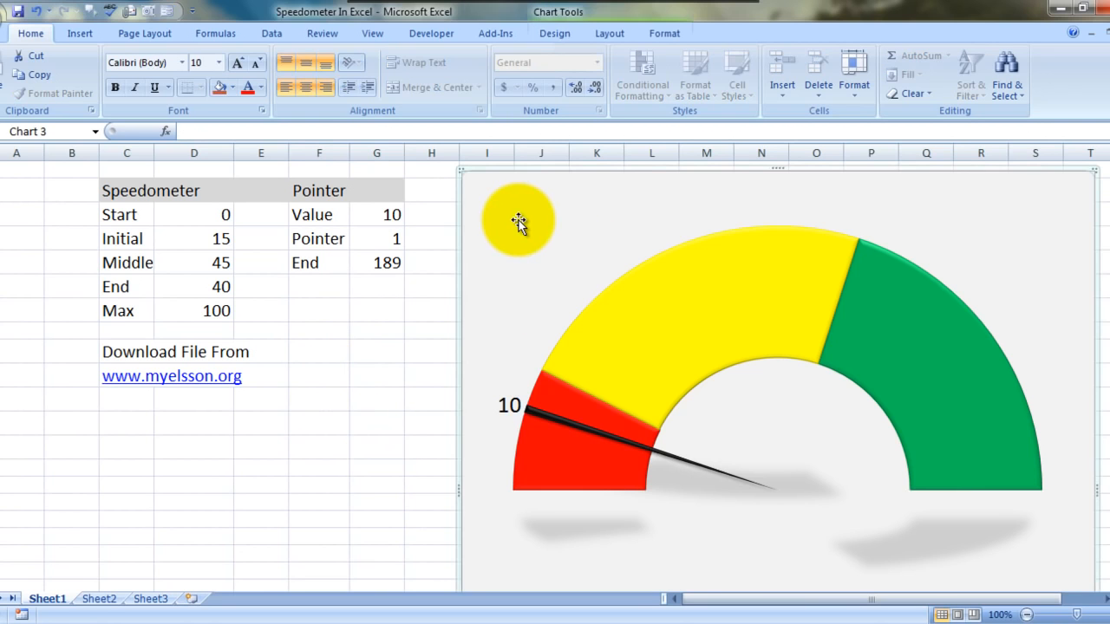
{"action": "key", "text": "Delete"}
Step: Insert an empty basic doughnut chart with no source data and place it beside the Pointer table
{"action": "key", "text": "Up"}
{"action": "key", "text": "Up"}
{"action": "key", "text": "Up"}
{"action": "key", "text": "Up"}
{"action": "key", "text": "Up"}
{"action": "key", "text": "Up"}
{"action": "key", "text": "Up"}
{"action": "key", "text": "Up"}
{"action": "key", "text": "Up"}
{"action": "key", "text": "Up"}
{"action": "key", "text": "Up"}
{"action": "key", "text": "Up"}
{"action": "key", "text": "Right"}
{"action": "key", "text": "Right"}
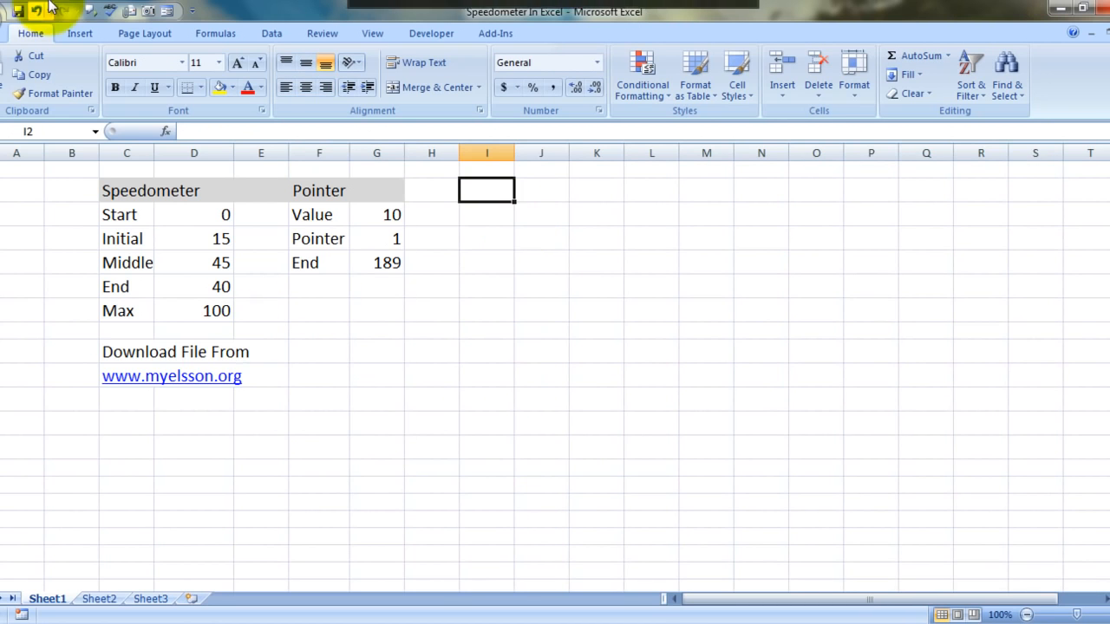
{"action": "left_click", "coordinate": [80, 33]}
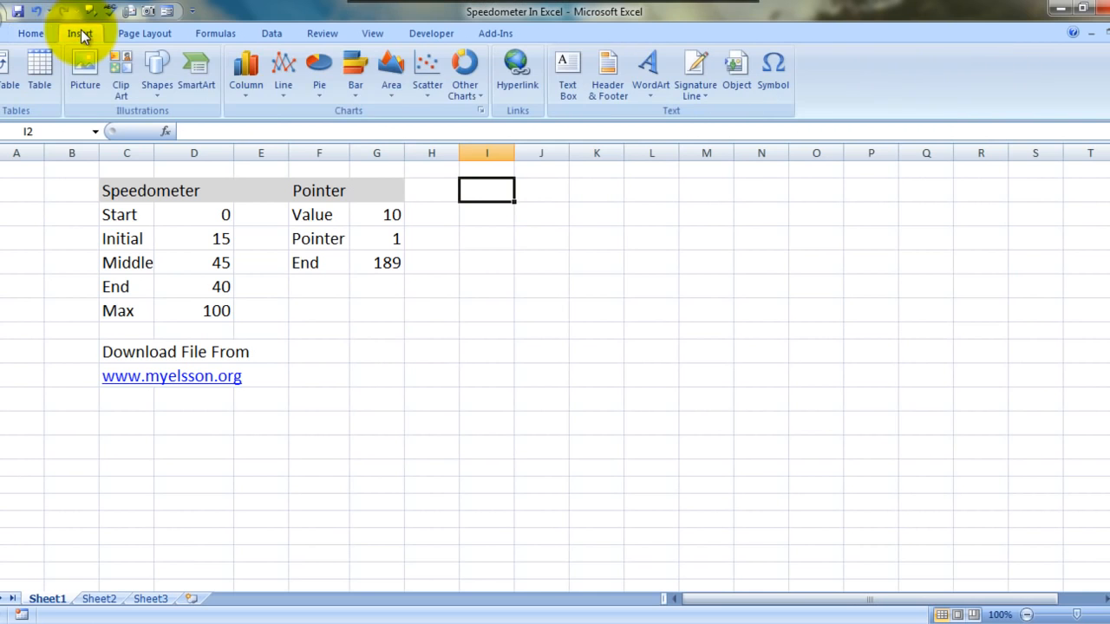
{"action": "left_click", "coordinate": [474, 96]}
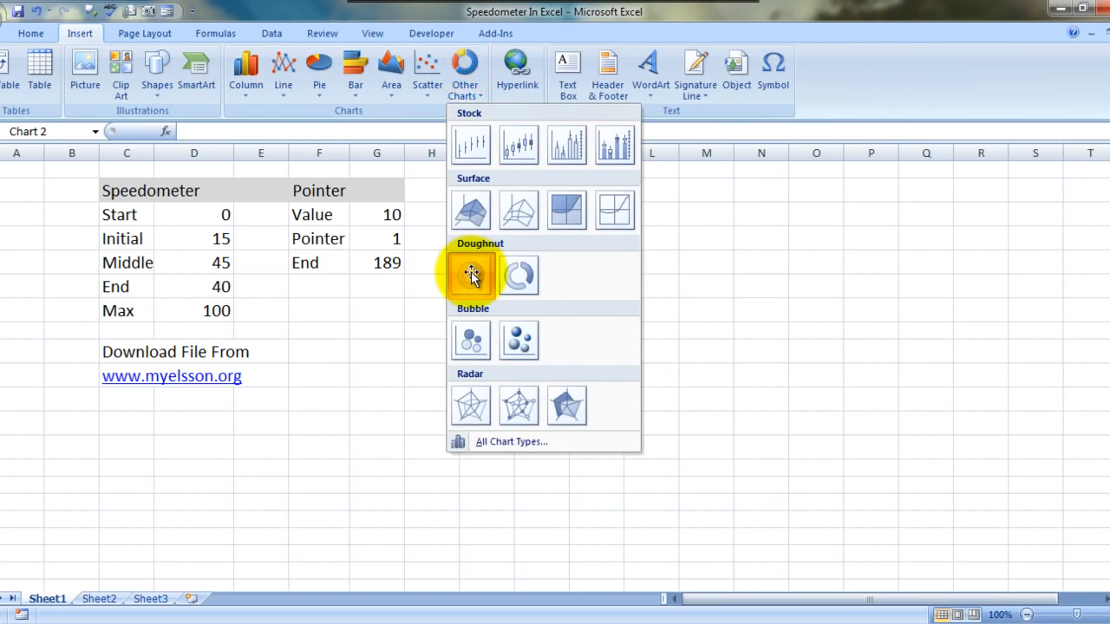
{"action": "left_click", "coordinate": [471, 274]}
{"action": "left_click_drag", "start_coordinate": [513, 295], "coordinate": [624, 216]}
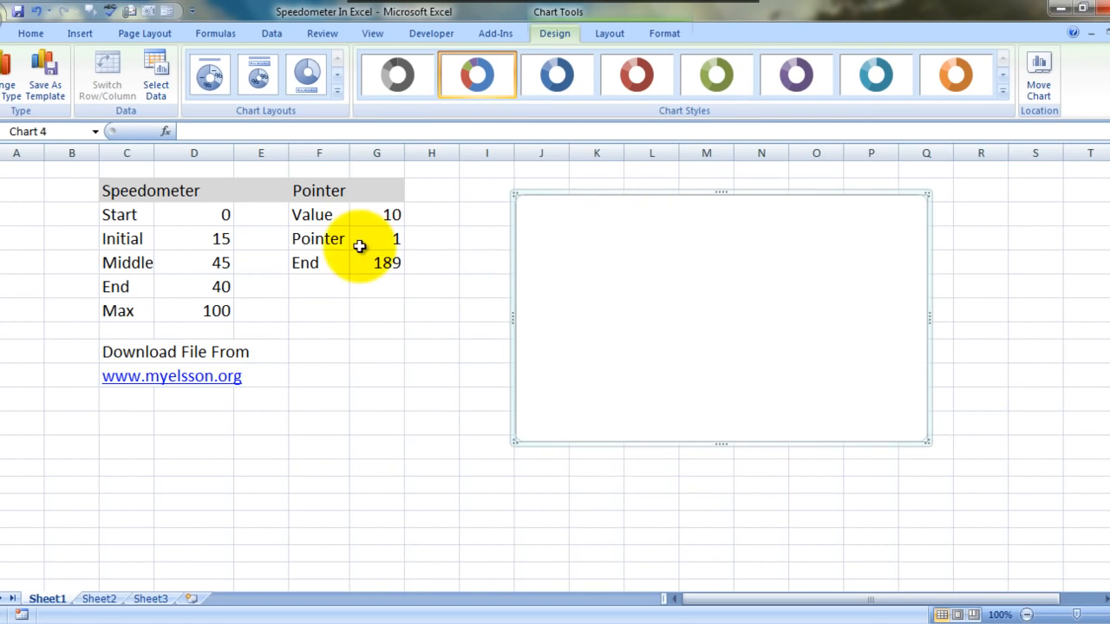
{"action": "left_click", "coordinate": [159, 68]}
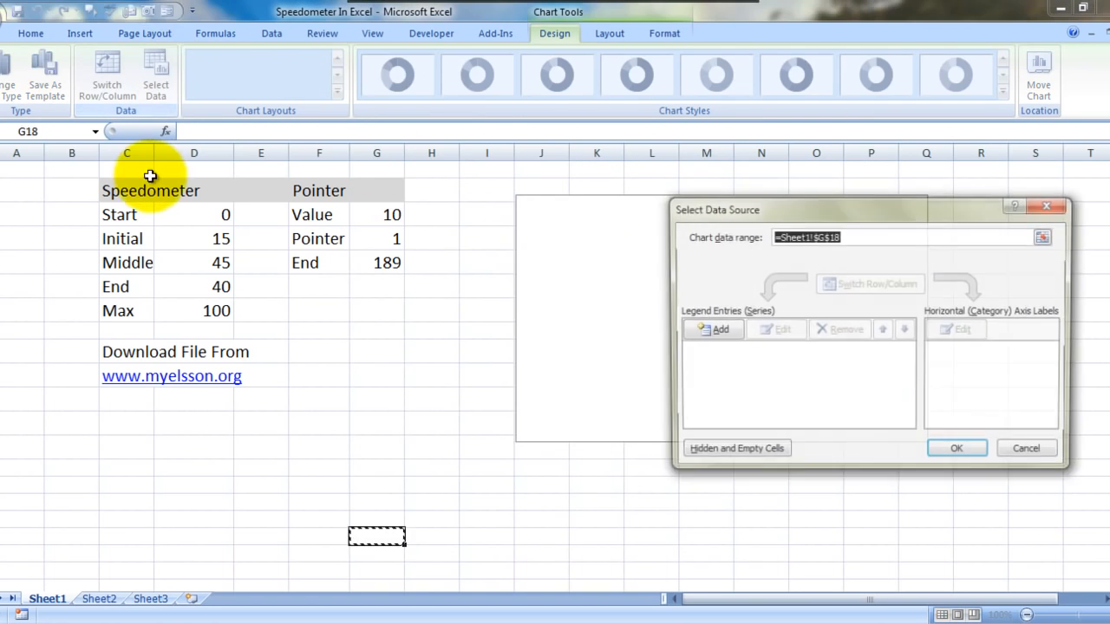
{"action": "left_click", "coordinate": [137, 189]}
{"action": "key", "text": "BackSpace"}
{"action": "key", "text": "BackSpace"}
{"action": "key", "text": "BackSpace"}
{"action": "key", "text": "BackSpace"}
{"action": "key", "text": "BackSpace"}
{"action": "key", "text": "BackSpace"}
{"action": "key", "text": "BackSpace"}
{"action": "key", "text": "BackSpace"}
{"action": "key", "text": "BackSpace"}
{"action": "key", "text": "BackSpace"}
{"action": "key", "text": "BackSpace"}
{"action": "key", "text": "BackSpace"}
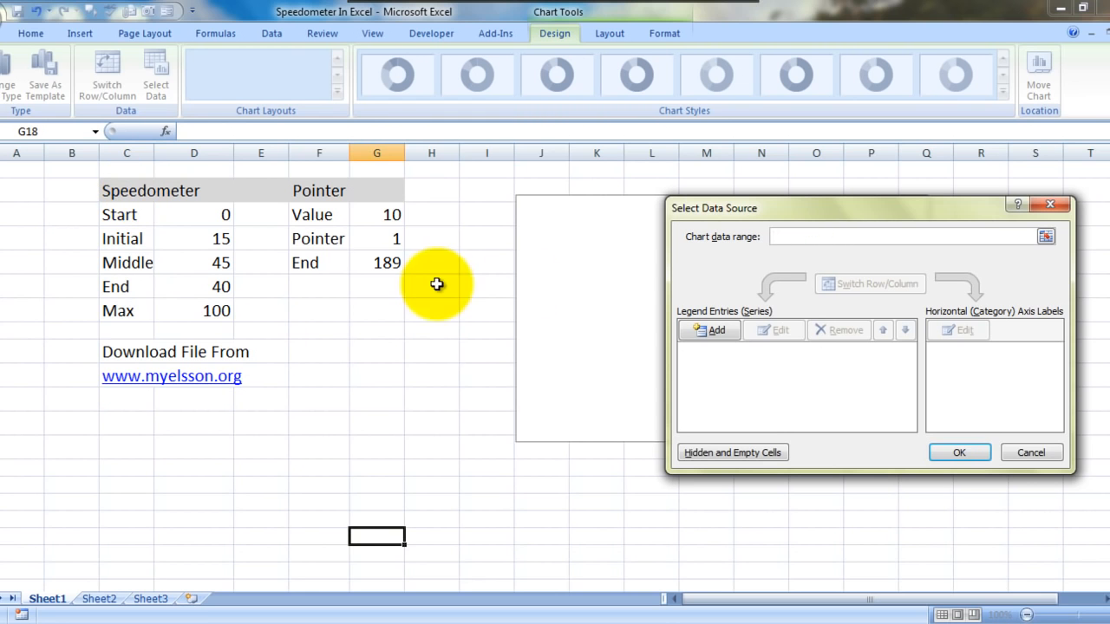
{"action": "left_click", "coordinate": [697, 328]}
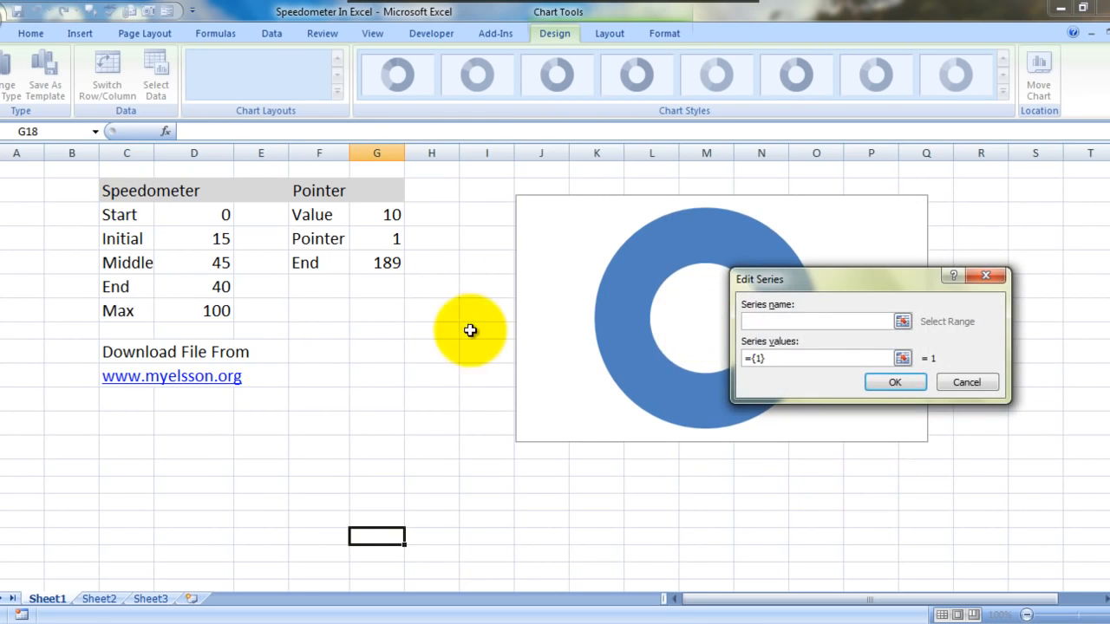
{"action": "left_click", "coordinate": [127, 198]}
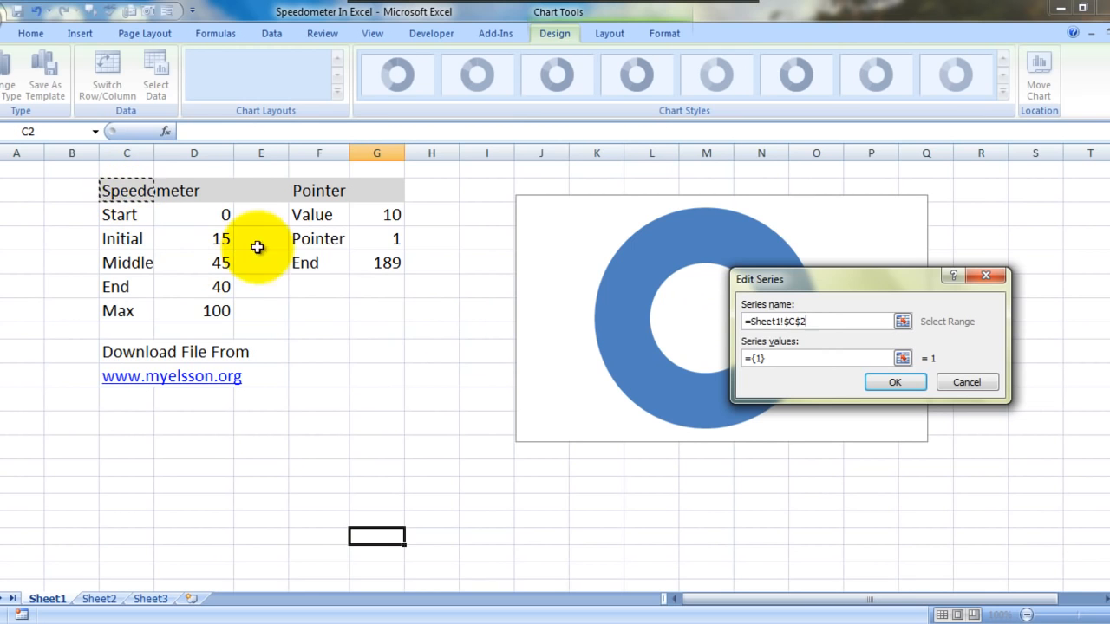
{"action": "key", "text": "BackSpace"}
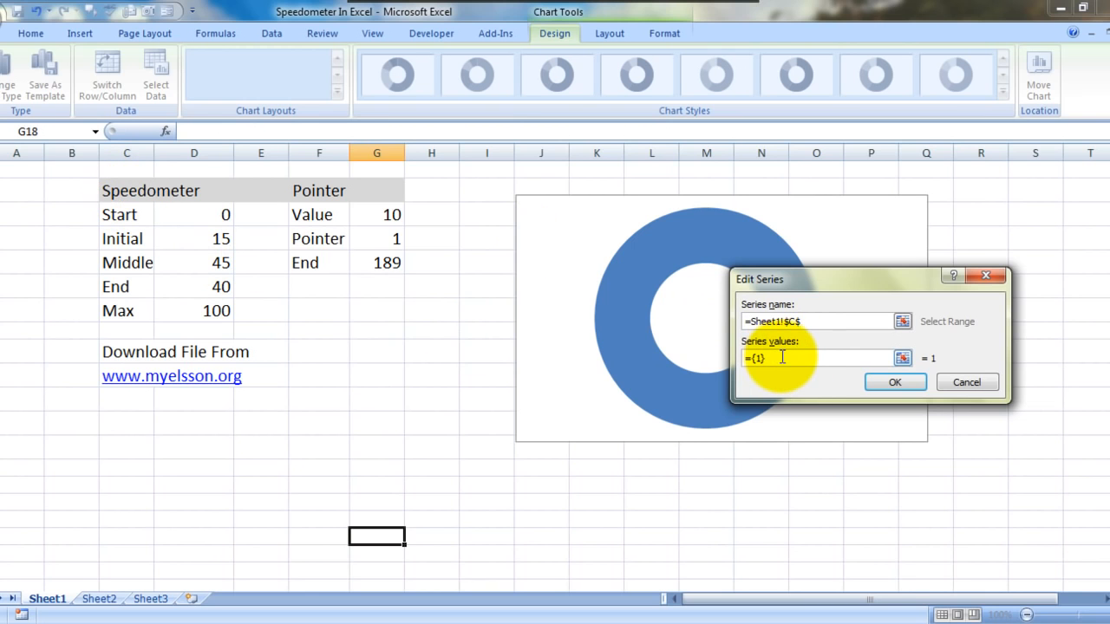
{"action": "key", "text": "Escape"}
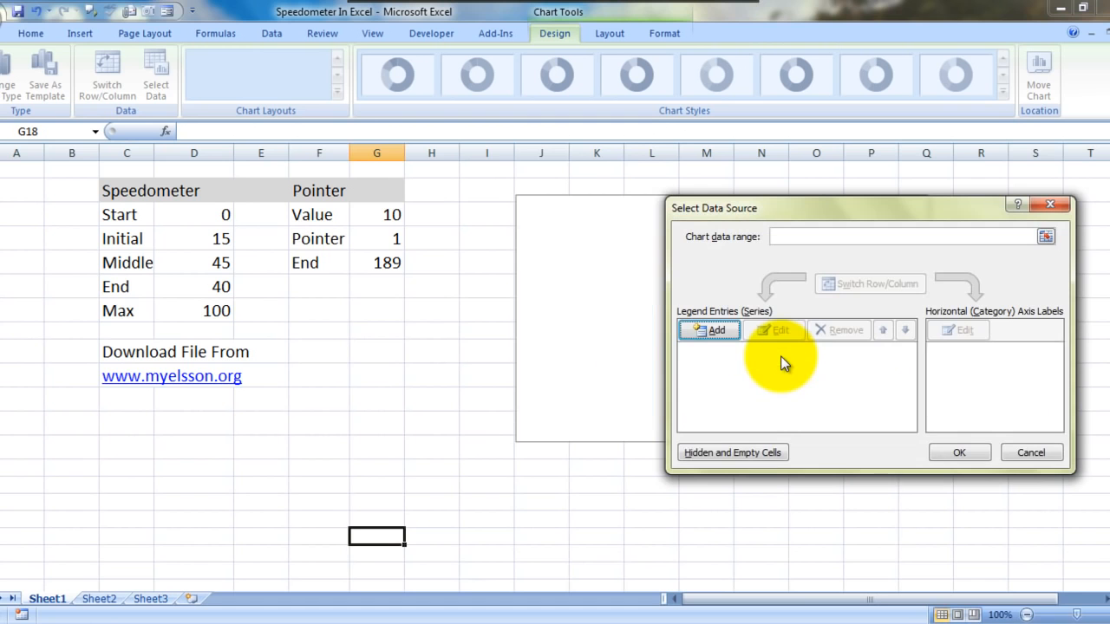
{"action": "left_click", "coordinate": [1048, 203]}
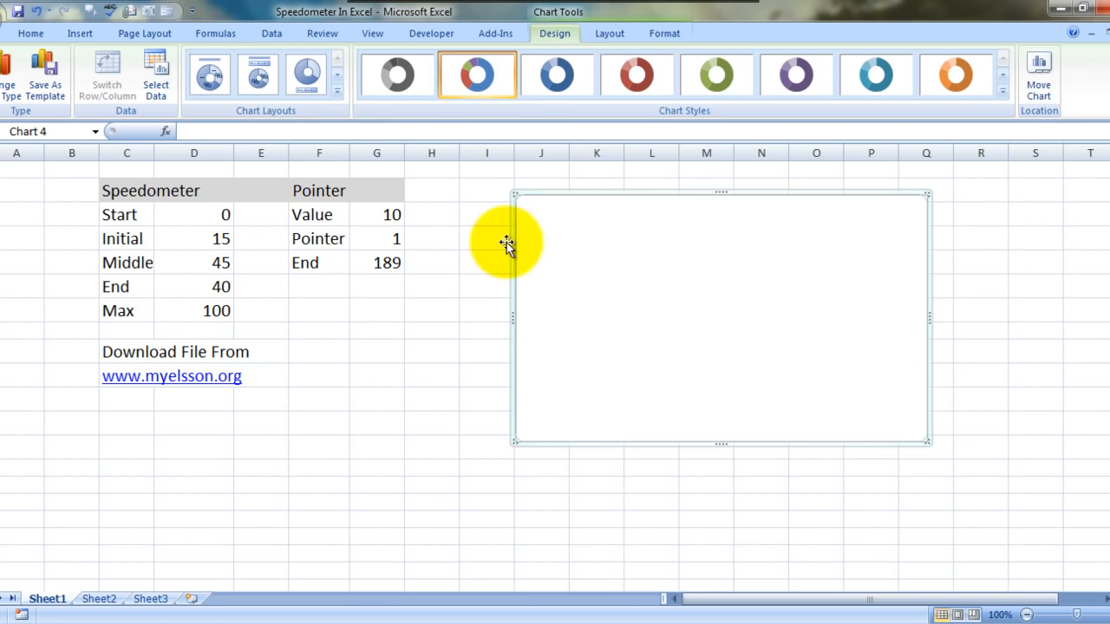
{"action": "left_click", "coordinate": [80, 37]}
{"action": "left_click", "coordinate": [467, 97]}
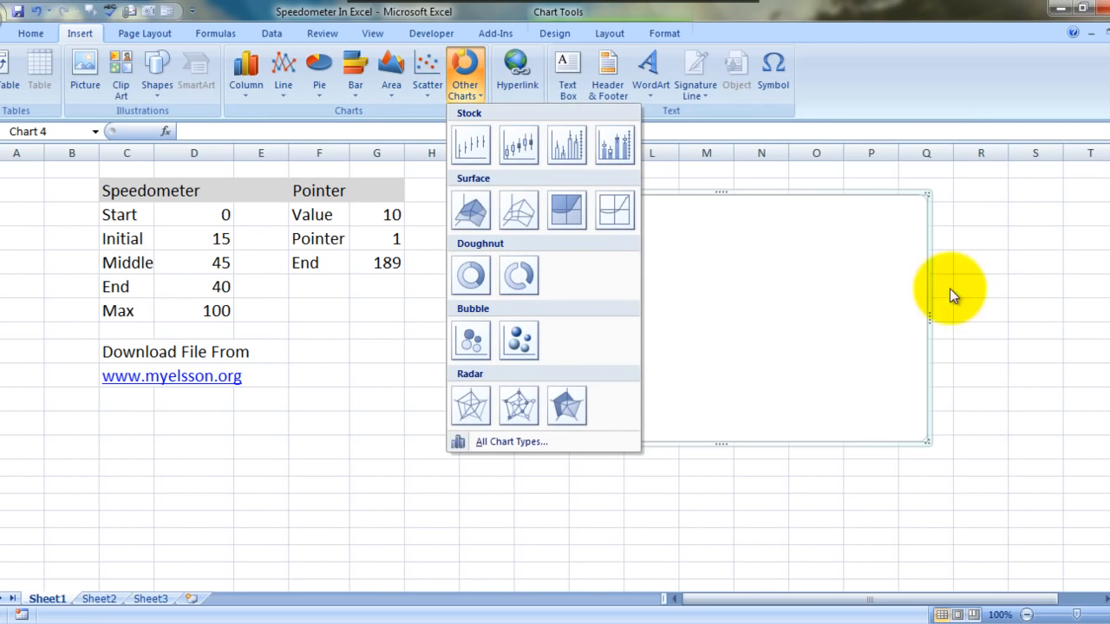
{"action": "left_click", "coordinate": [804, 290]}
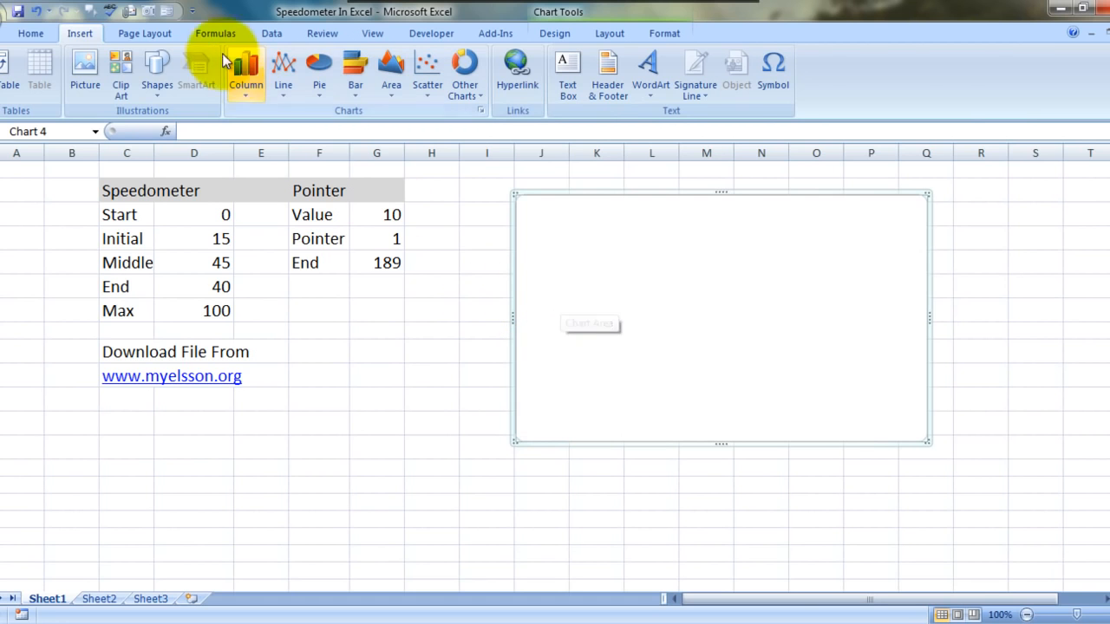
{"action": "left_click", "coordinate": [38, 36]}
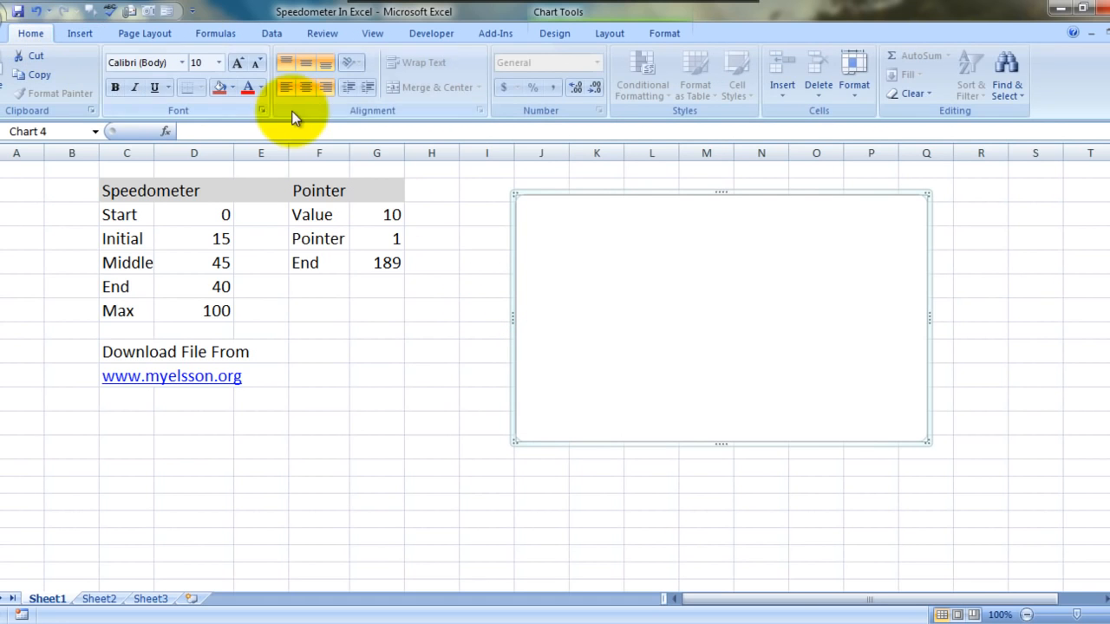
Step: Add a data series to the empty doughnut chart, with its name from C2 and its values from D3:D7
{"action": "left_click", "coordinate": [547, 33]}
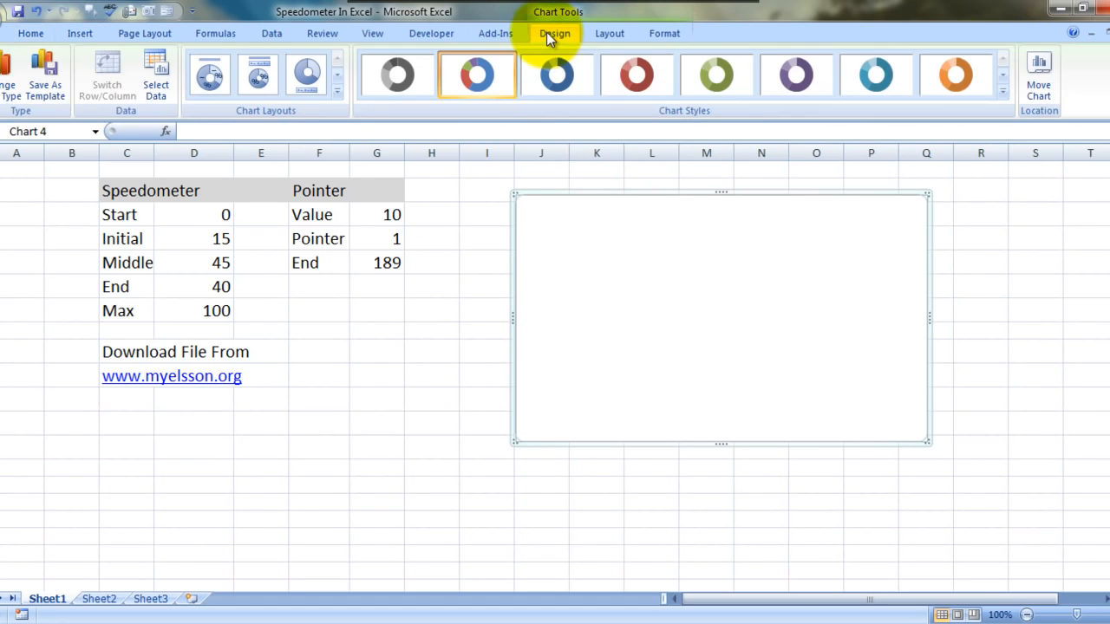
{"action": "left_click", "coordinate": [158, 71]}
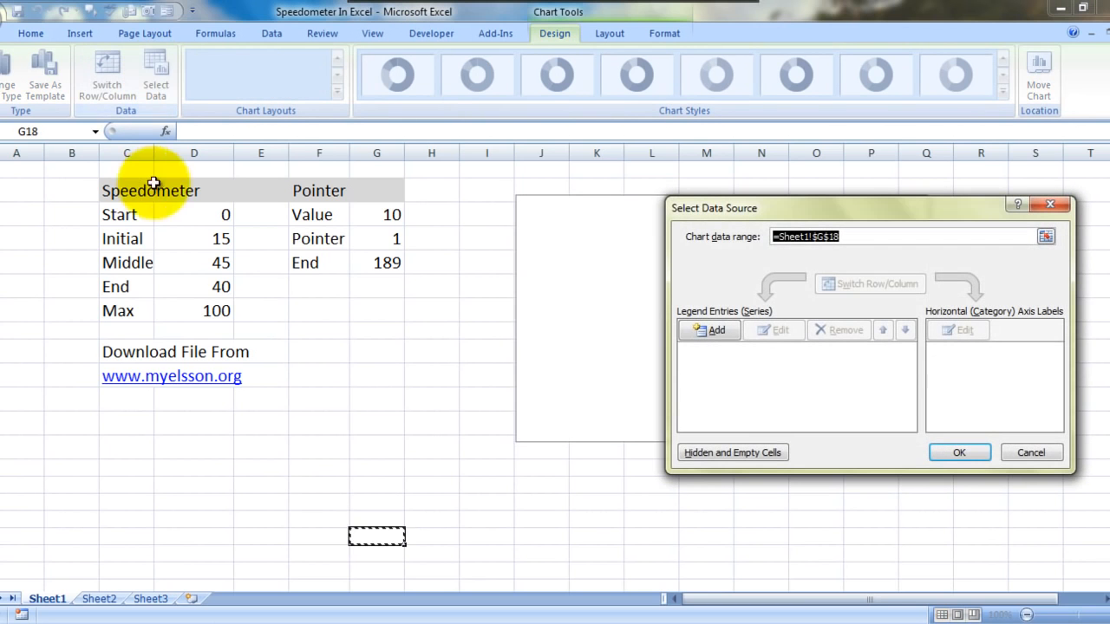
{"action": "left_click", "coordinate": [711, 332]}
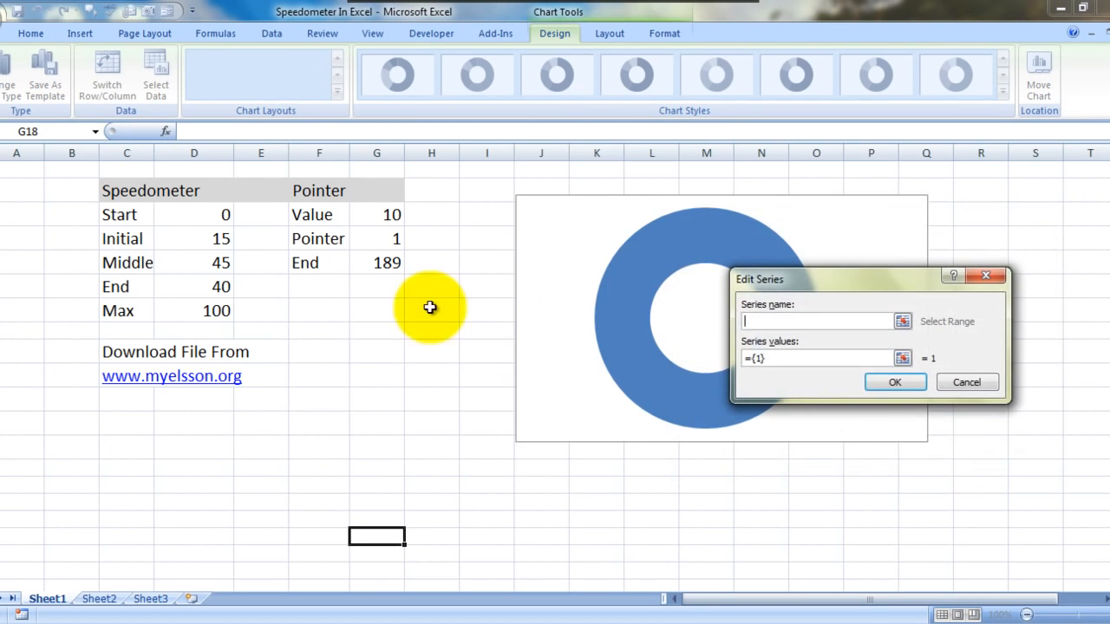
{"action": "left_click", "coordinate": [148, 188]}
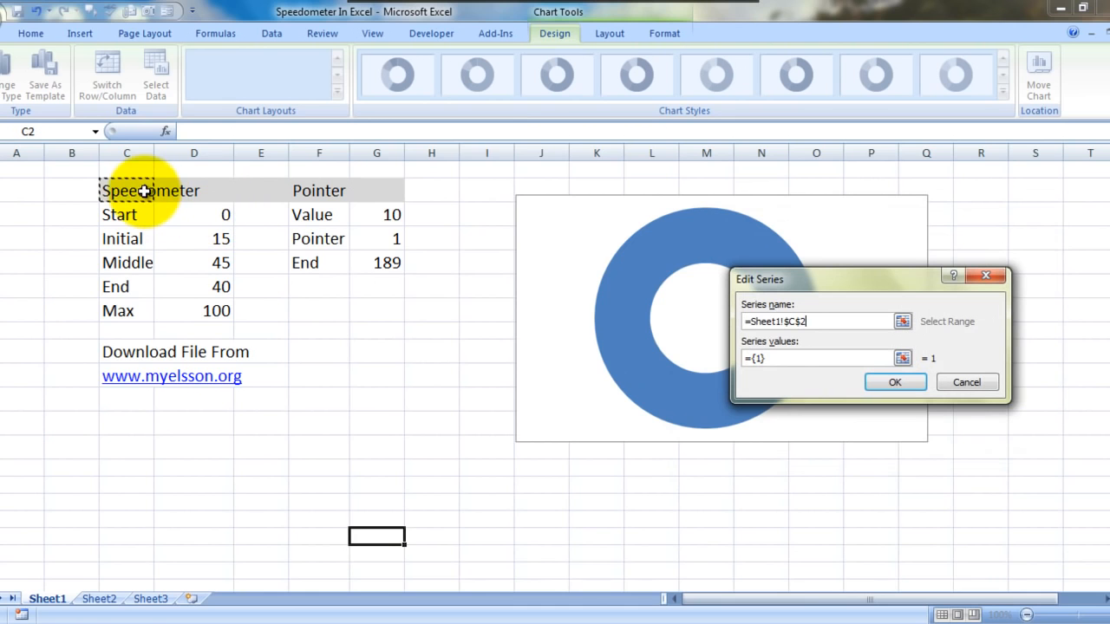
{"action": "left_click", "coordinate": [779, 356]}
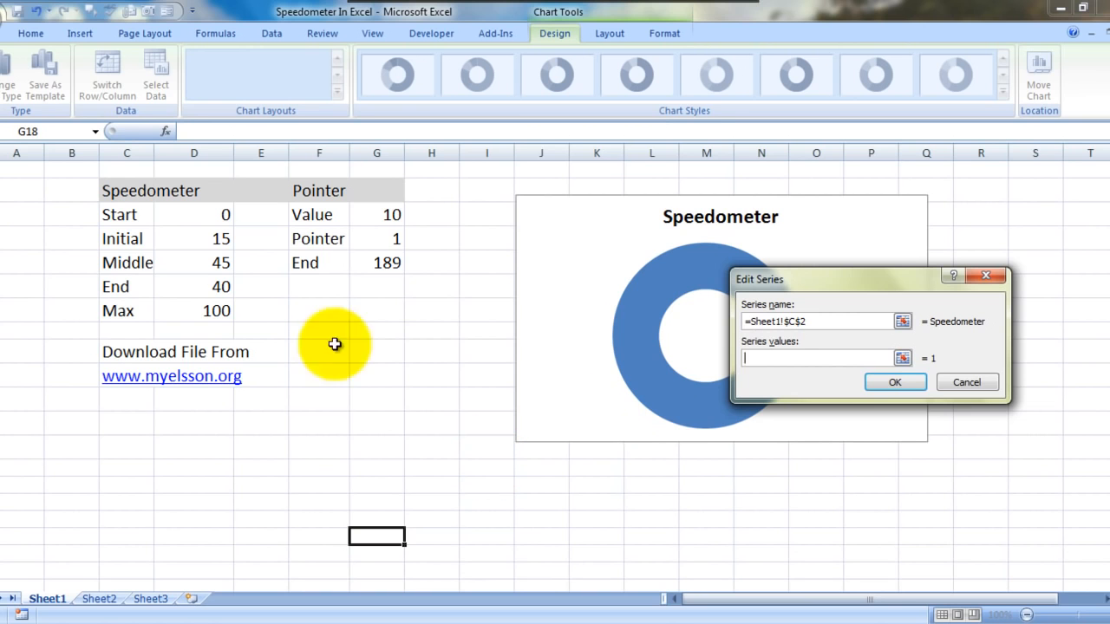
{"action": "left_click", "coordinate": [221, 212]}
{"action": "key", "text": "shift+Down"}
{"action": "key", "text": "shift+Down"}
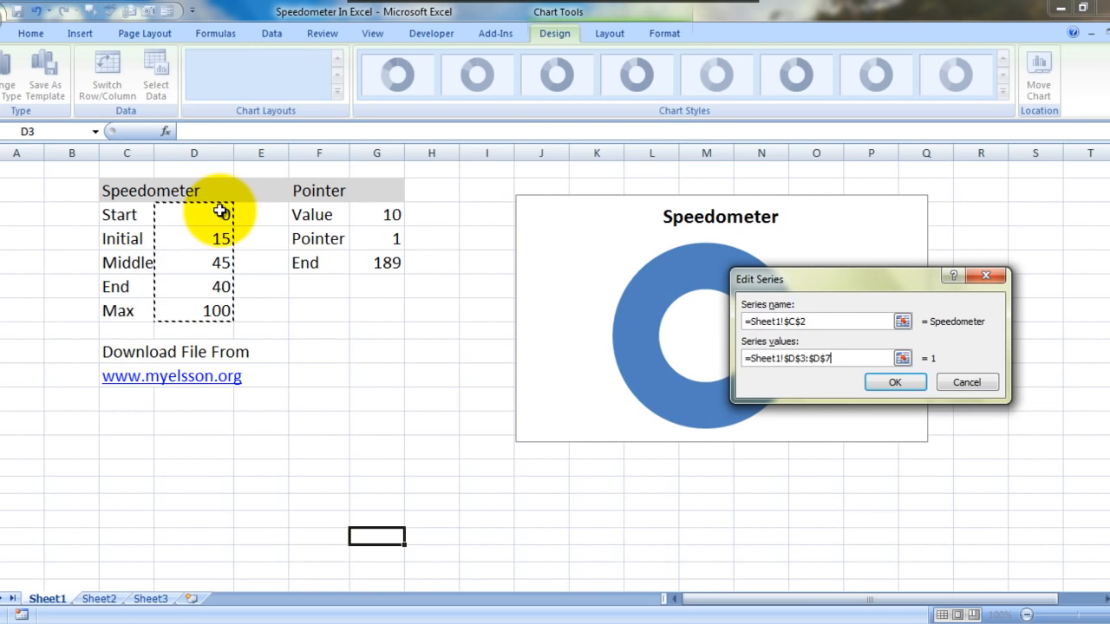
{"action": "key", "text": "Return"}
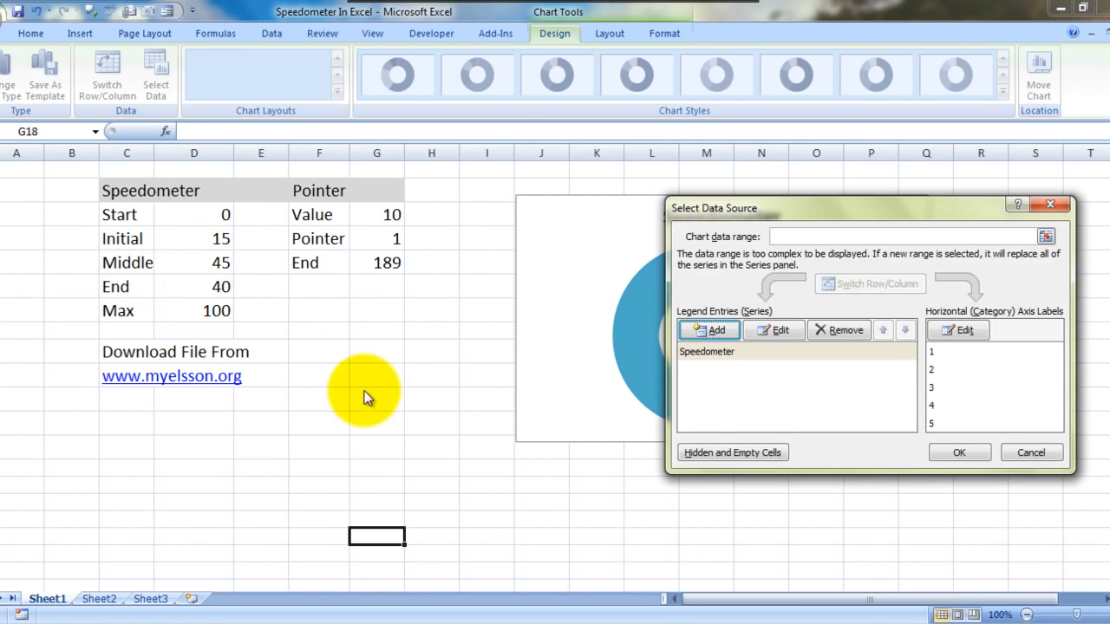
{"action": "left_click", "coordinate": [943, 456]}
Step: Rotate the Speedometer series by setting its angle of first slice to about 270 degrees
{"action": "left_click", "coordinate": [768, 303]}
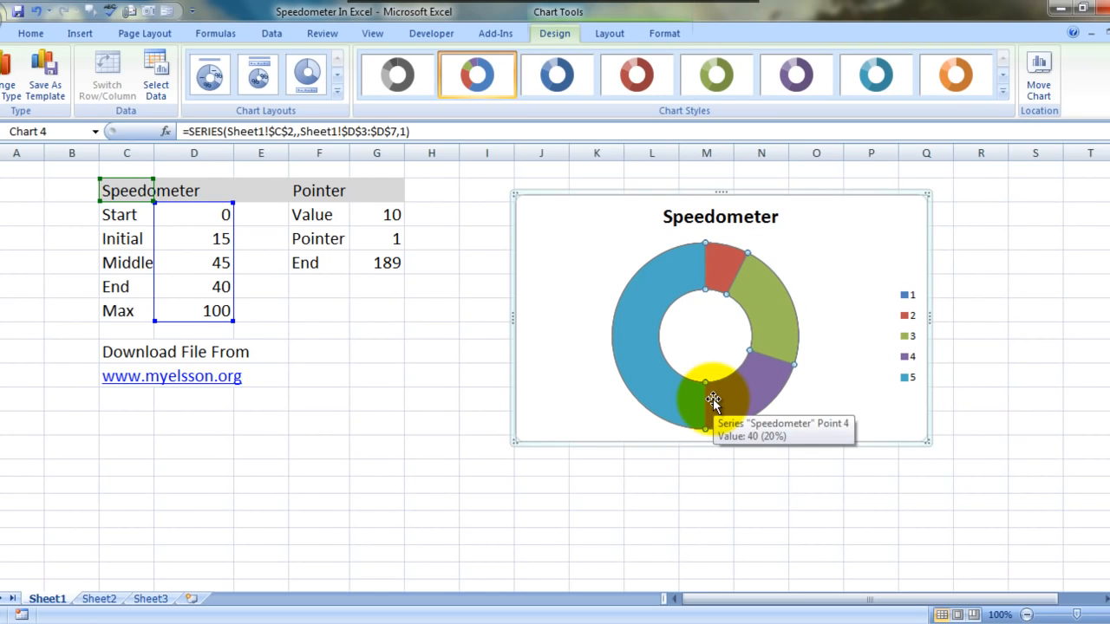
{"action": "right_click", "coordinate": [713, 398]}
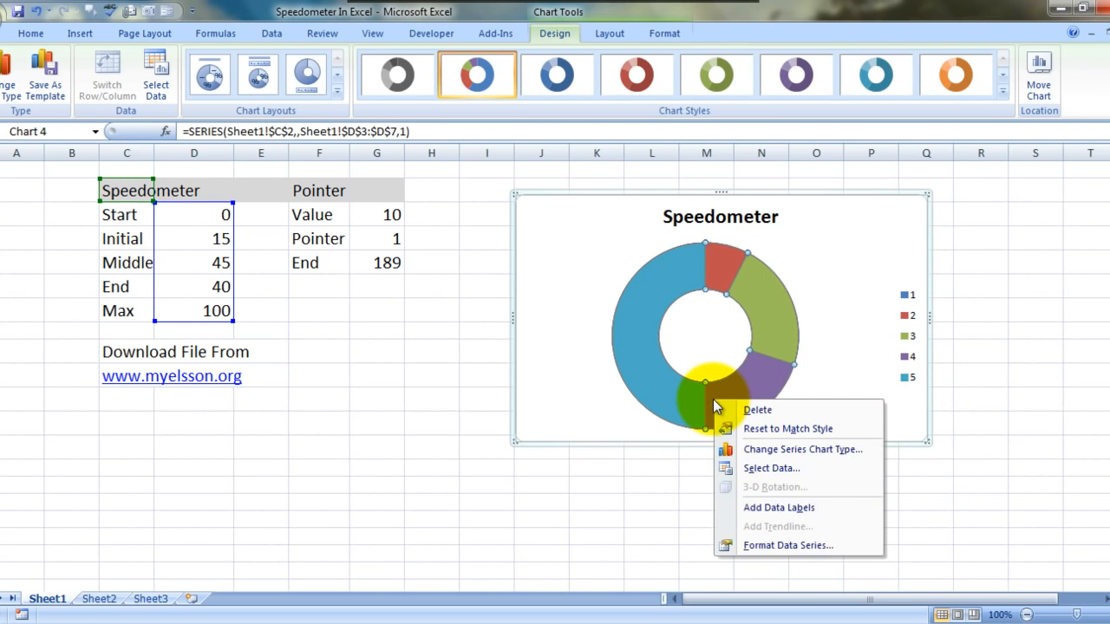
{"action": "left_click", "coordinate": [797, 548]}
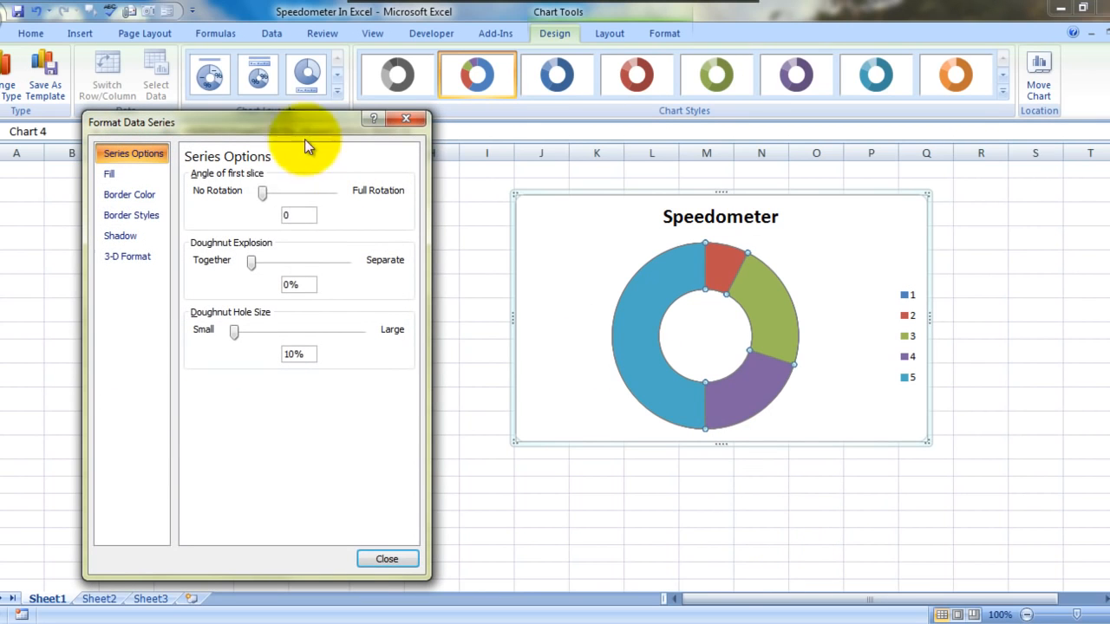
{"action": "left_click", "coordinate": [260, 191]}
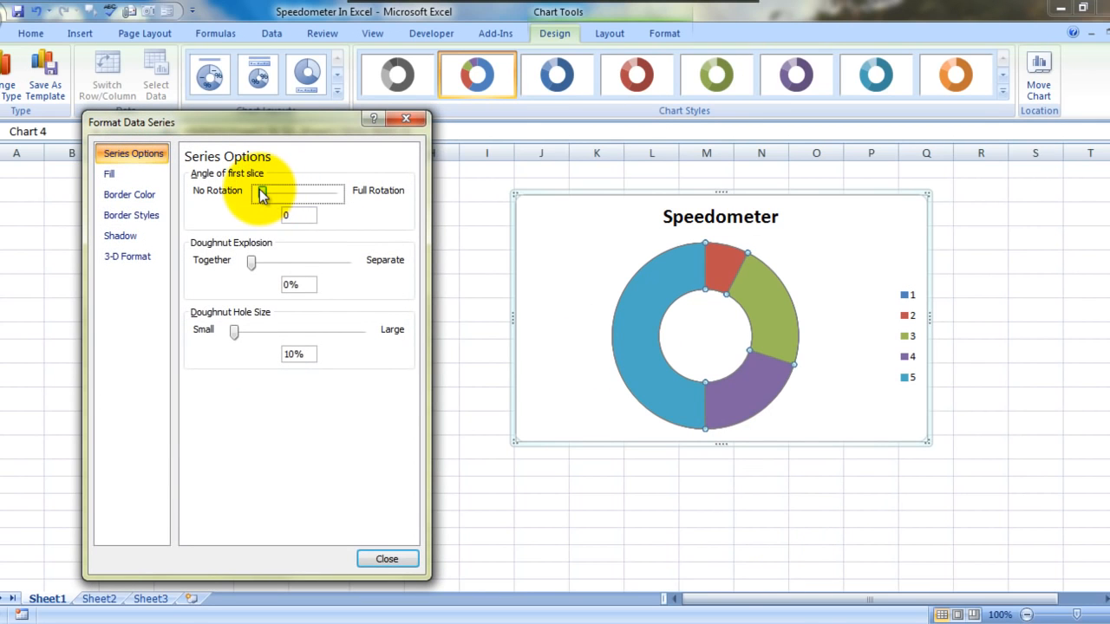
{"action": "left_click_drag", "start_coordinate": [260, 191], "coordinate": [262, 191]}
{"action": "key", "text": "Right"}
{"action": "key", "text": "Right"}
{"action": "key", "text": "Right"}
{"action": "key", "text": "Right"}
{"action": "key", "text": "Right"}
{"action": "key", "text": "Right"}
{"action": "key", "text": "Right"}
{"action": "key", "text": "Right"}
{"action": "key", "text": "Right"}
{"action": "key", "text": "Right"}
{"action": "key", "text": "Right"}
{"action": "key", "text": "Right"}
{"action": "key", "text": "Right"}
{"action": "key", "text": "Right"}
{"action": "key", "text": "Right"}
{"action": "key", "text": "Right"}
{"action": "key", "text": "Right"}
{"action": "key", "text": "Right"}
{"action": "key", "text": "Right"}
{"action": "key", "text": "Right"}
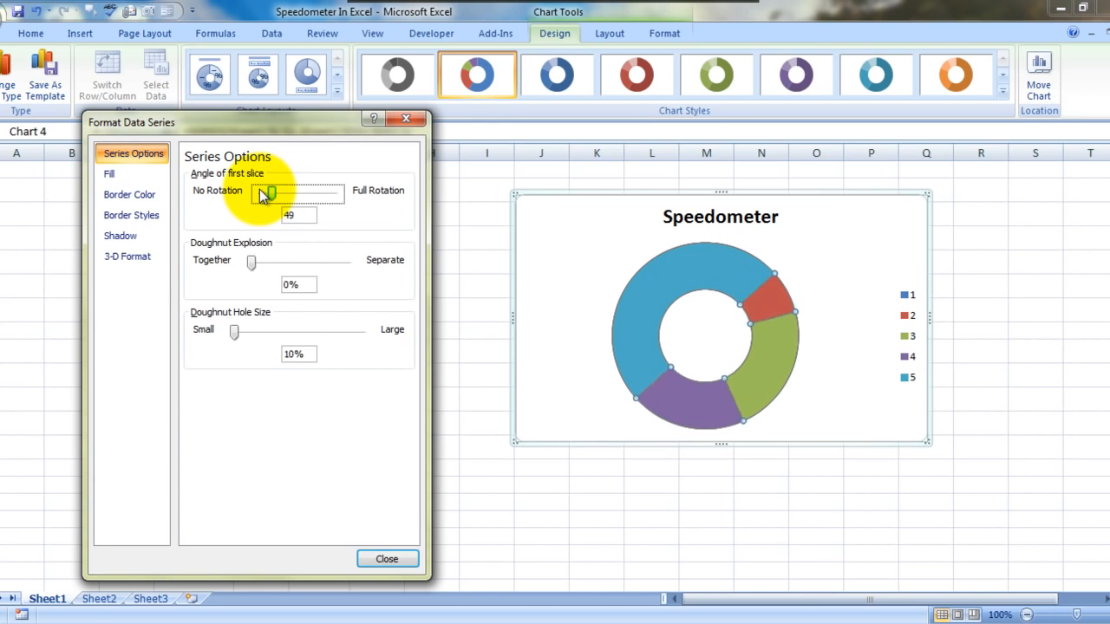
{"action": "key", "text": "Right"}
{"action": "key", "text": "Right"}
{"action": "key", "text": "Right"}
{"action": "key", "text": "Right"}
{"action": "key", "text": "Right"}
{"action": "key", "text": "Right"}
{"action": "key", "text": "Right"}
{"action": "key", "text": "Right"}
{"action": "key", "text": "Right"}
{"action": "key", "text": "Right"}
{"action": "key", "text": "Right"}
{"action": "key", "text": "Right"}
{"action": "key", "text": "Right"}
{"action": "key", "text": "Right"}
{"action": "key", "text": "Right"}
{"action": "key", "text": "Right"}
{"action": "key", "text": "Right"}
{"action": "key", "text": "Right"}
{"action": "key", "text": "Right"}
{"action": "key", "text": "Right"}
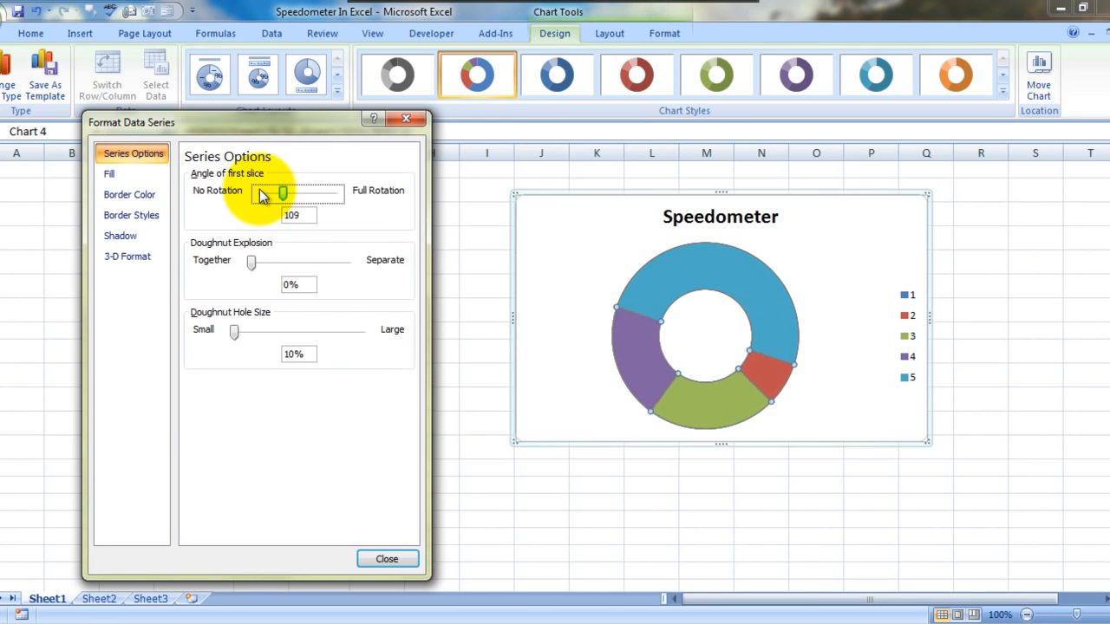
{"action": "key", "text": "Right"}
{"action": "key", "text": "Right"}
{"action": "key", "text": "Right"}
{"action": "key", "text": "Right"}
{"action": "key", "text": "Right"}
{"action": "key", "text": "Right"}
{"action": "key", "text": "Right"}
{"action": "key", "text": "Right"}
{"action": "key", "text": "Right"}
{"action": "key", "text": "Right"}
{"action": "key", "text": "Right"}
{"action": "key", "text": "Right"}
{"action": "key", "text": "Right"}
{"action": "key", "text": "Right"}
{"action": "key", "text": "Right"}
{"action": "key", "text": "Right"}
{"action": "key", "text": "Right"}
{"action": "key", "text": "Right"}
{"action": "key", "text": "Right"}
{"action": "key", "text": "Right"}
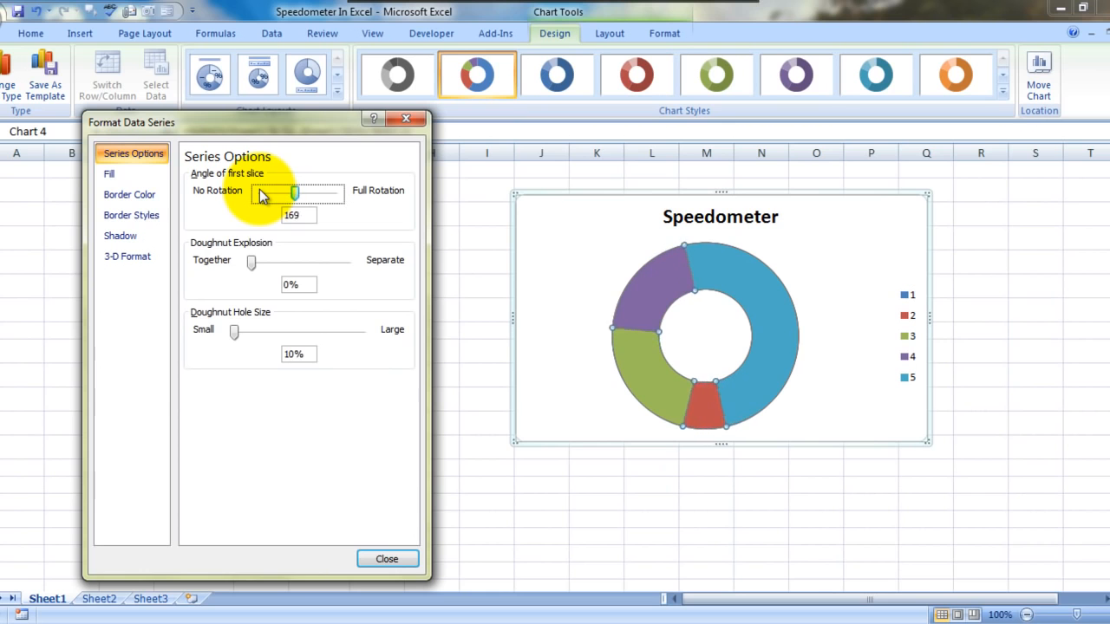
{"action": "key", "text": "Right"}
{"action": "key", "text": "Right"}
{"action": "key", "text": "Right"}
{"action": "key", "text": "Right"}
{"action": "key", "text": "Right"}
{"action": "key", "text": "Right"}
{"action": "key", "text": "Right"}
{"action": "key", "text": "Right"}
{"action": "key", "text": "Right"}
{"action": "key", "text": "Right"}
{"action": "key", "text": "Right"}
{"action": "key", "text": "Right"}
{"action": "key", "text": "Right"}
{"action": "key", "text": "Right"}
{"action": "key", "text": "Right"}
{"action": "key", "text": "Right"}
{"action": "key", "text": "Right"}
{"action": "key", "text": "Right"}
{"action": "key", "text": "Right"}
{"action": "key", "text": "Right"}
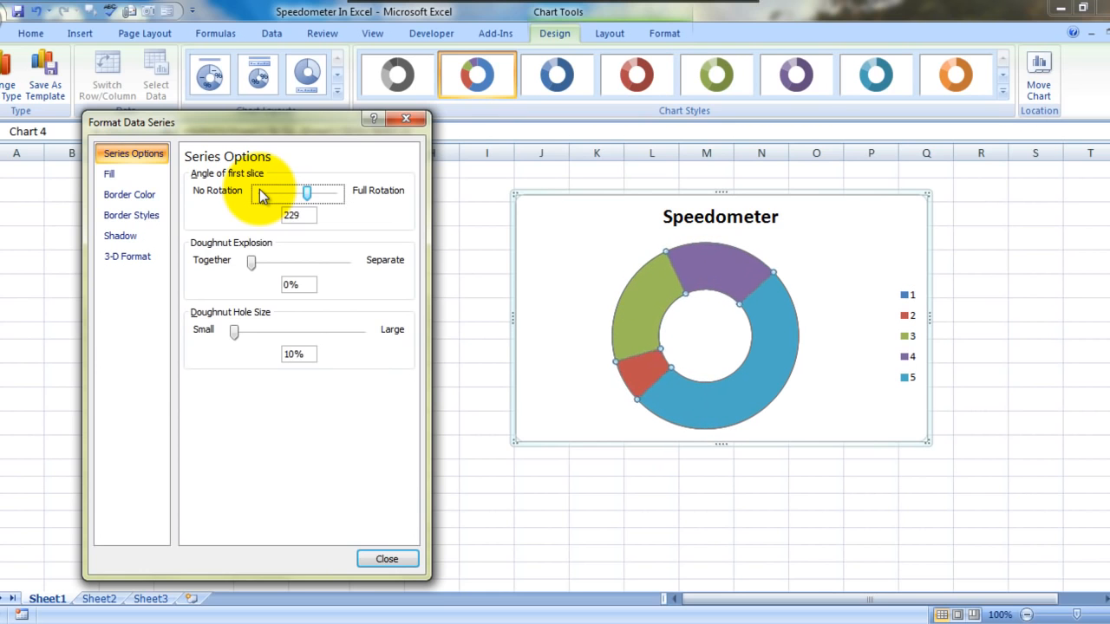
{"action": "key", "text": "Right"}
{"action": "key", "text": "Right"}
{"action": "key", "text": "Right"}
{"action": "key", "text": "Right"}
{"action": "key", "text": "Right"}
{"action": "key", "text": "Right"}
{"action": "key", "text": "Right"}
{"action": "key", "text": "Right"}
{"action": "key", "text": "Right"}
{"action": "key", "text": "Right"}
{"action": "key", "text": "Right"}
{"action": "key", "text": "Right"}
{"action": "key", "text": "Right"}
{"action": "key", "text": "Right"}
{"action": "key", "text": "Right"}
{"action": "key", "text": "Right"}
{"action": "key", "text": "Right"}
{"action": "key", "text": "Right"}
{"action": "key", "text": "Right"}
{"action": "key", "text": "Right"}
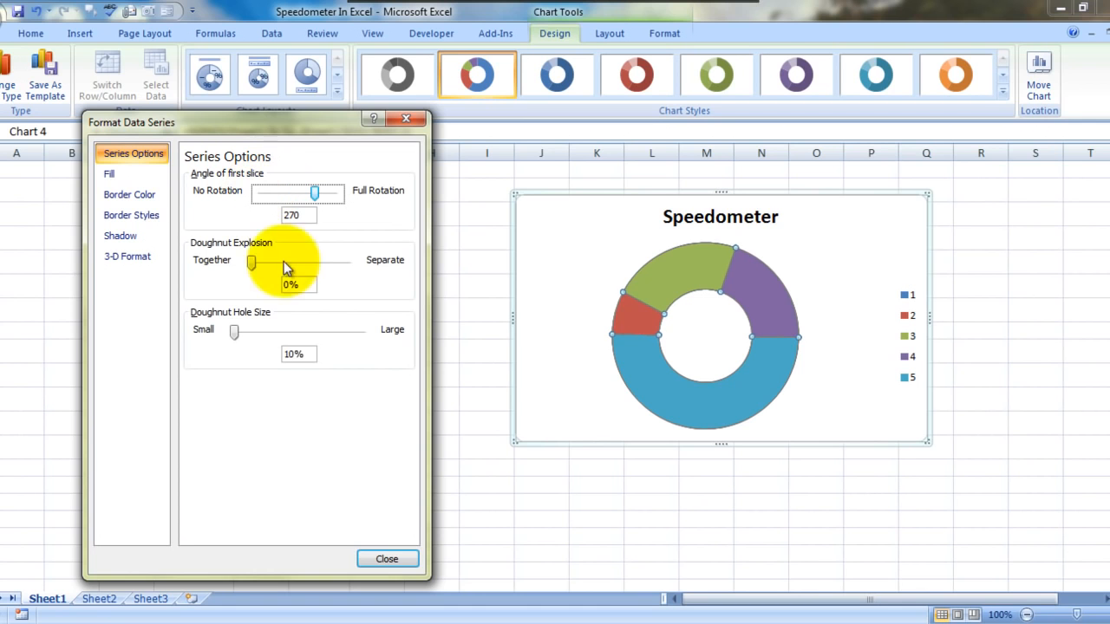
Step: Set the doughnut's large lower-half slice, the Max value, to no fill
{"action": "left_click", "coordinate": [661, 385]}
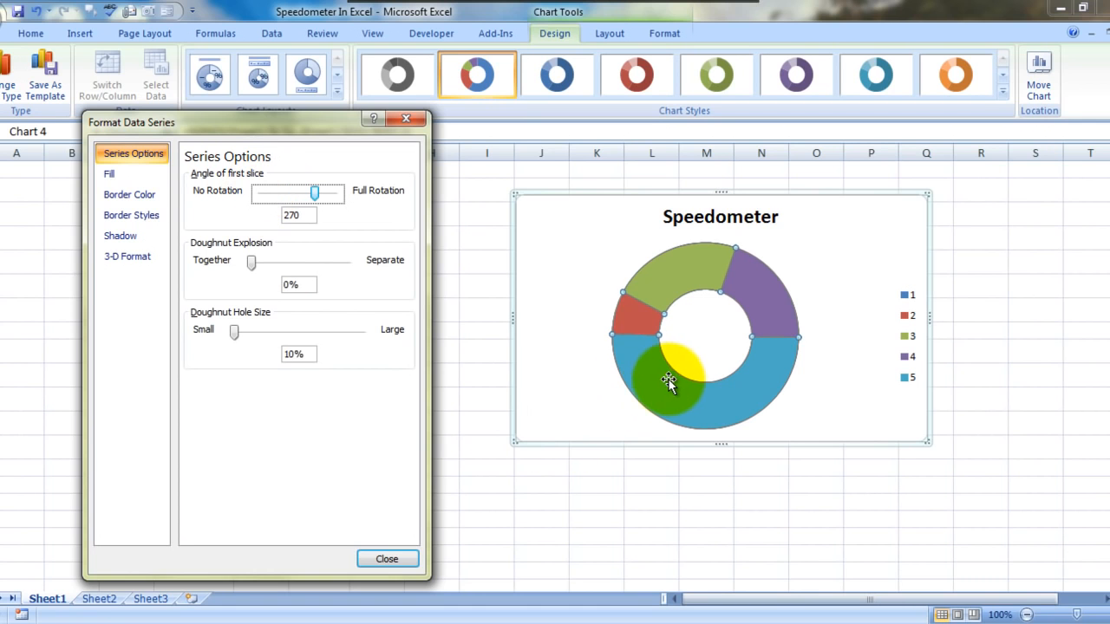
{"action": "left_click", "coordinate": [667, 380]}
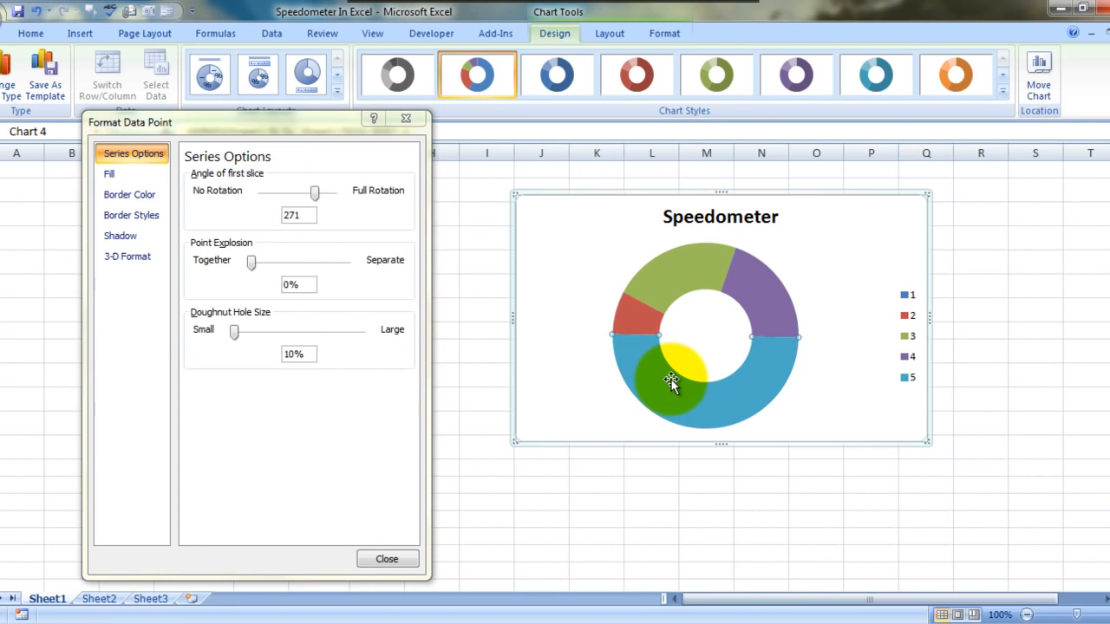
{"action": "left_click", "coordinate": [102, 174]}
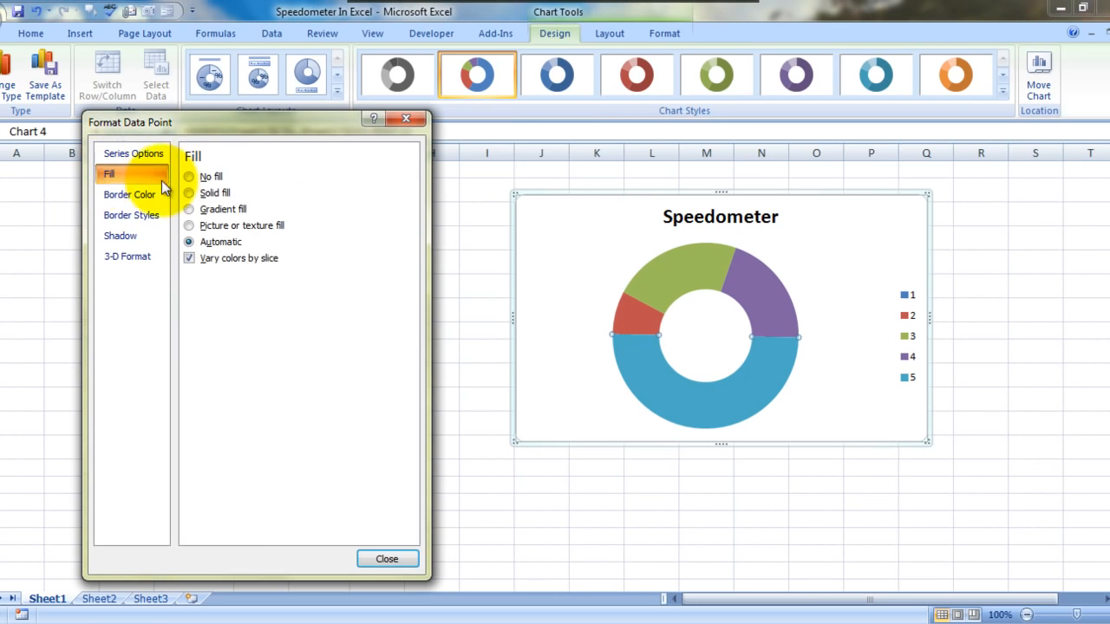
{"action": "left_click", "coordinate": [189, 177]}
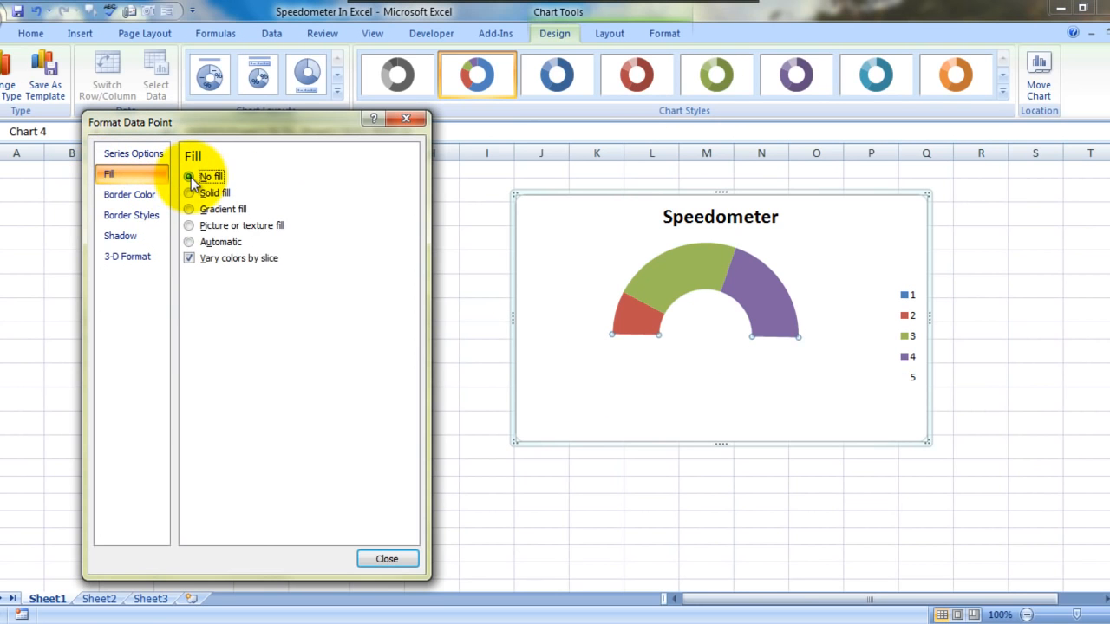
Step: Give the End slice of the Speedometer doughnut a solid green fill from the standard colors
{"action": "left_click", "coordinate": [771, 290]}
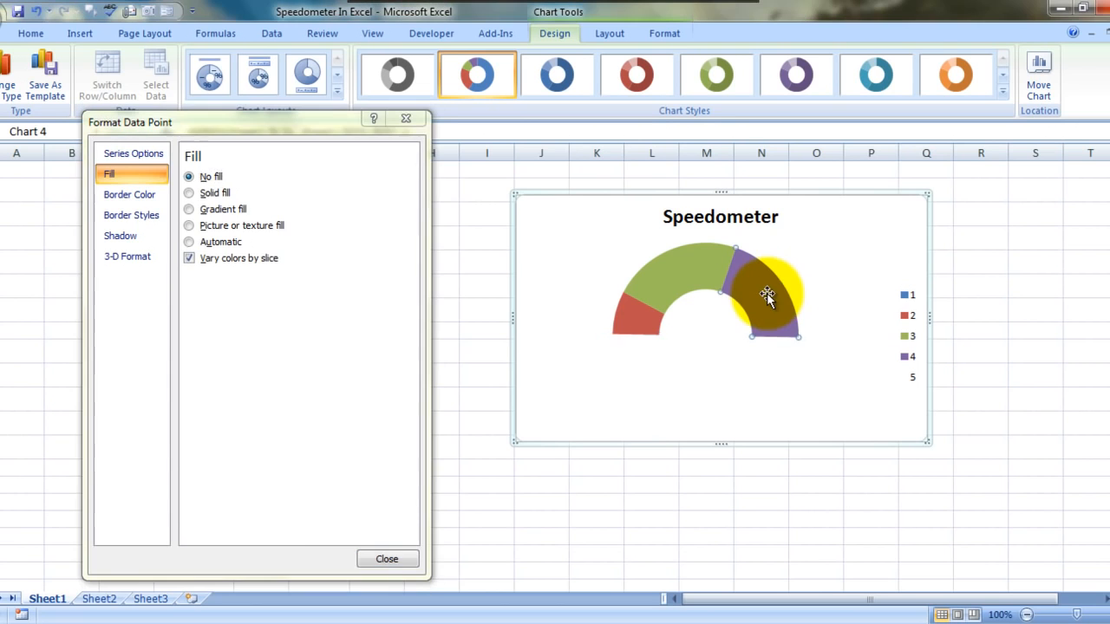
{"action": "left_click", "coordinate": [110, 174]}
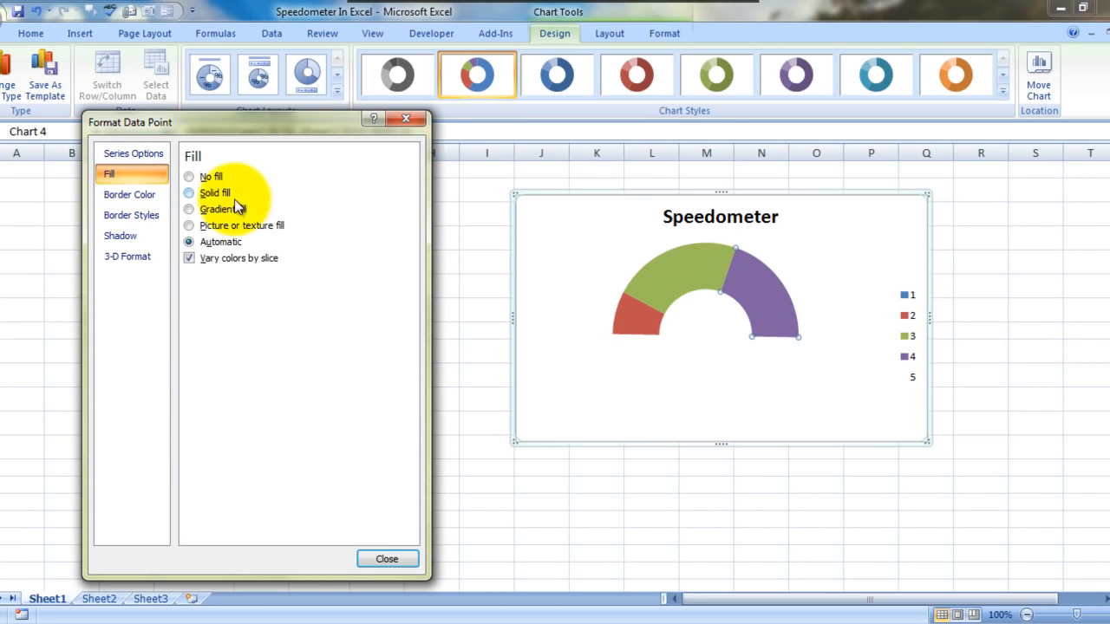
{"action": "left_click", "coordinate": [205, 195]}
{"action": "left_click", "coordinate": [258, 279]}
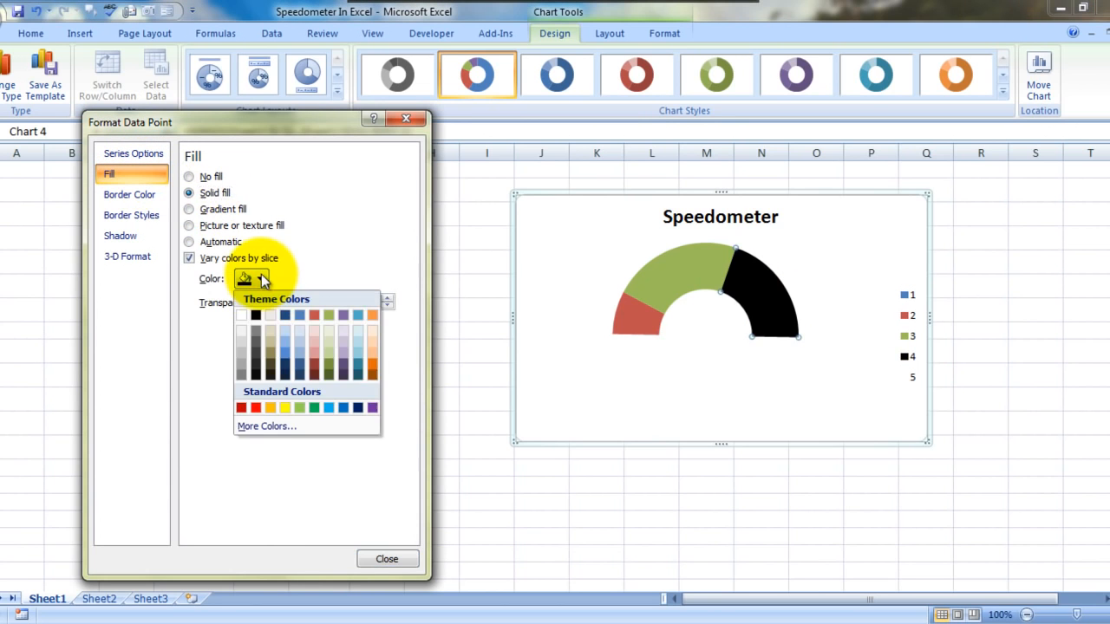
{"action": "left_click", "coordinate": [313, 408]}
Step: Give the Middle slice of the Speedometer doughnut a solid yellow fill from the standard colors
{"action": "left_click", "coordinate": [665, 283]}
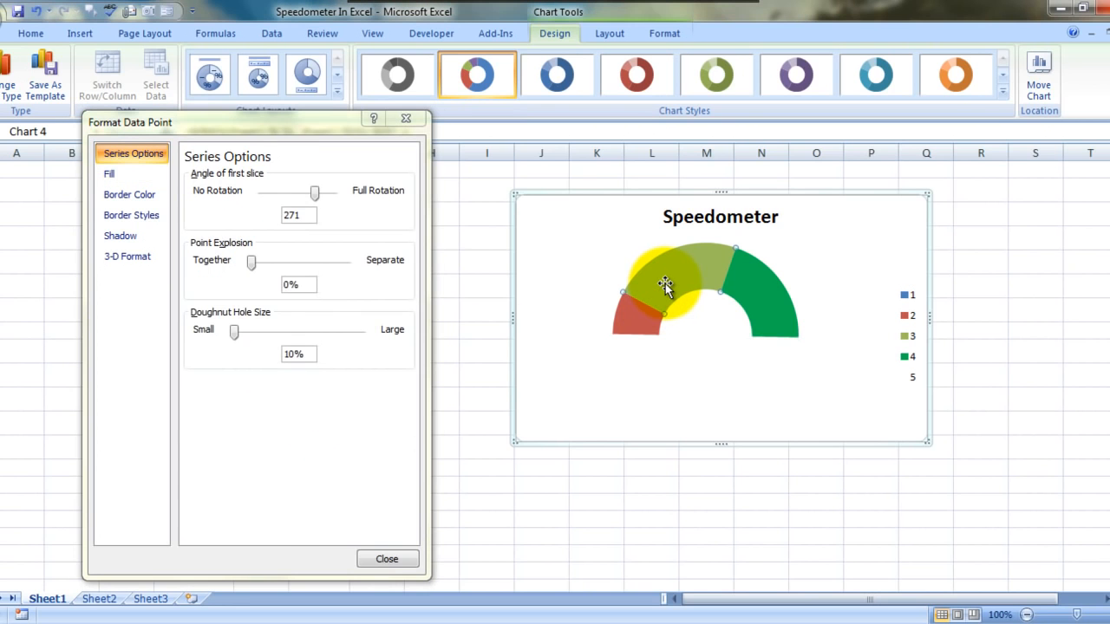
{"action": "left_click", "coordinate": [146, 173]}
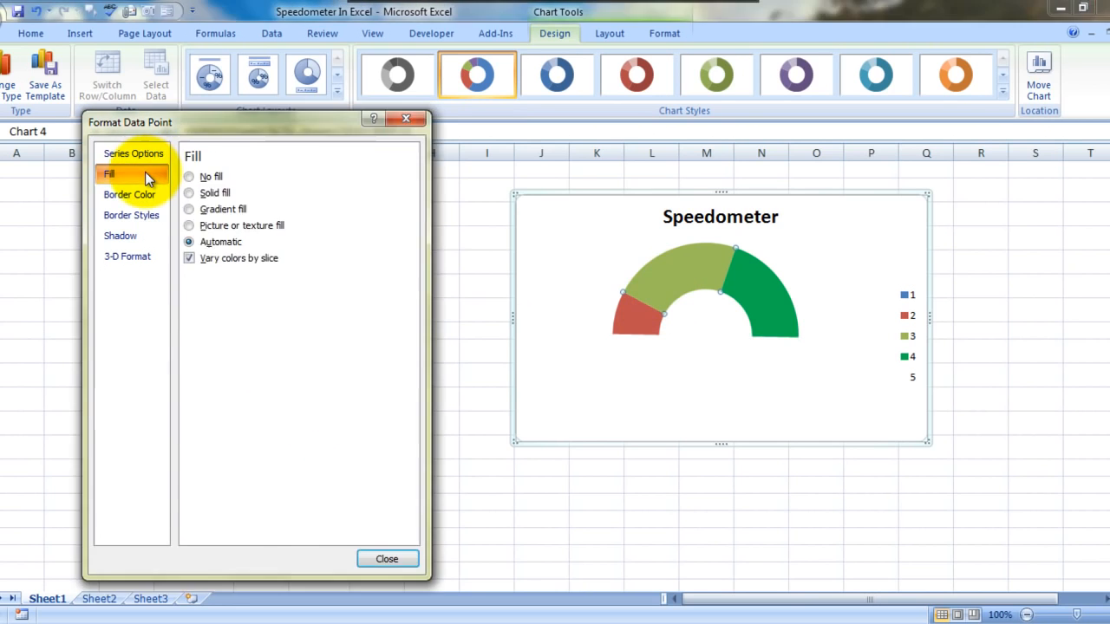
{"action": "left_click", "coordinate": [215, 192]}
{"action": "left_click", "coordinate": [260, 280]}
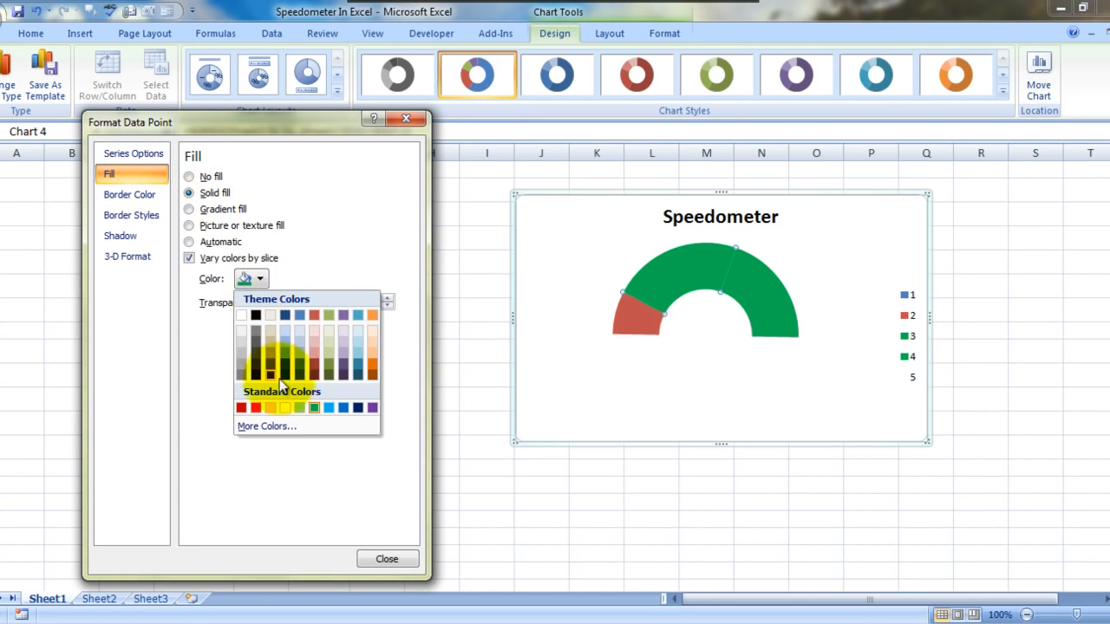
{"action": "left_click", "coordinate": [283, 408]}
Step: Give the Initial slice of the Speedometer doughnut a solid red fill and close the formatting dialog
{"action": "left_click", "coordinate": [631, 317]}
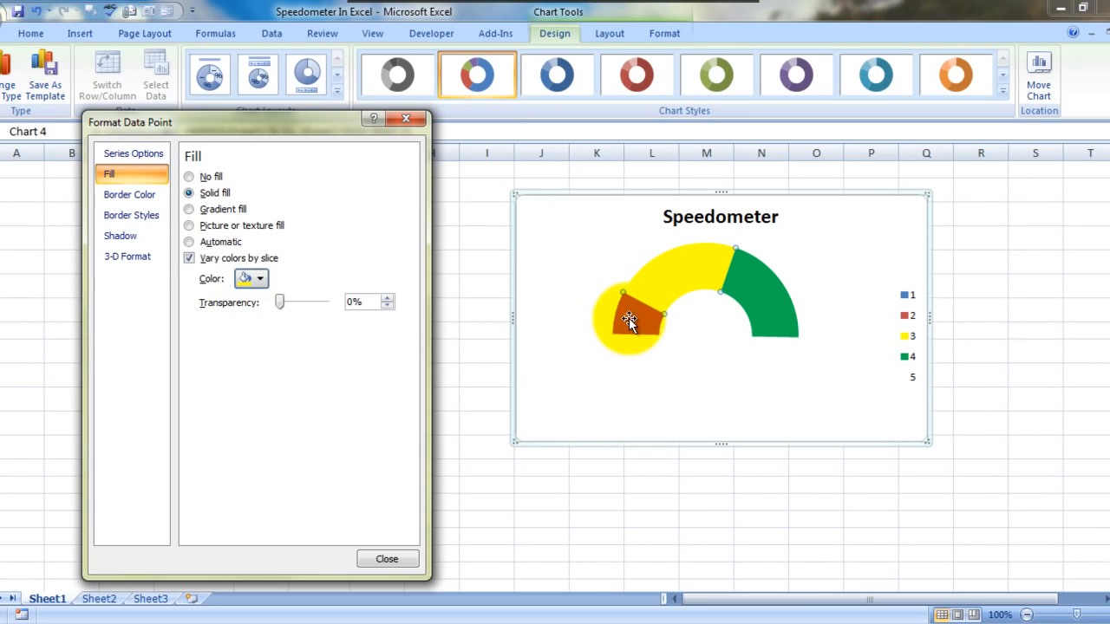
{"action": "left_click", "coordinate": [147, 175]}
{"action": "left_click", "coordinate": [206, 194]}
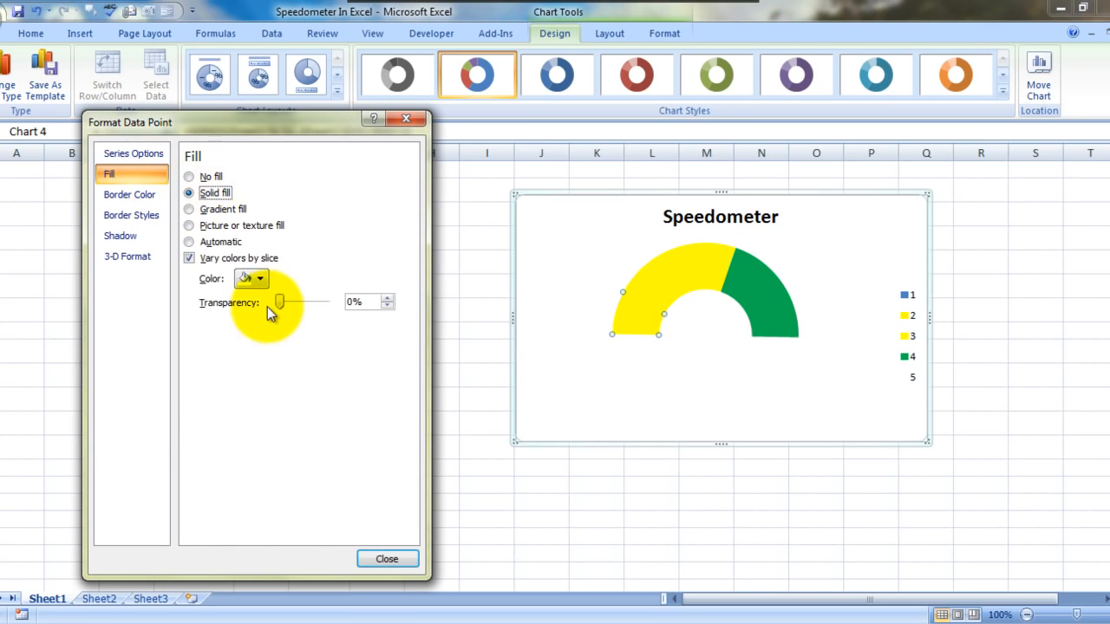
{"action": "left_click", "coordinate": [260, 278]}
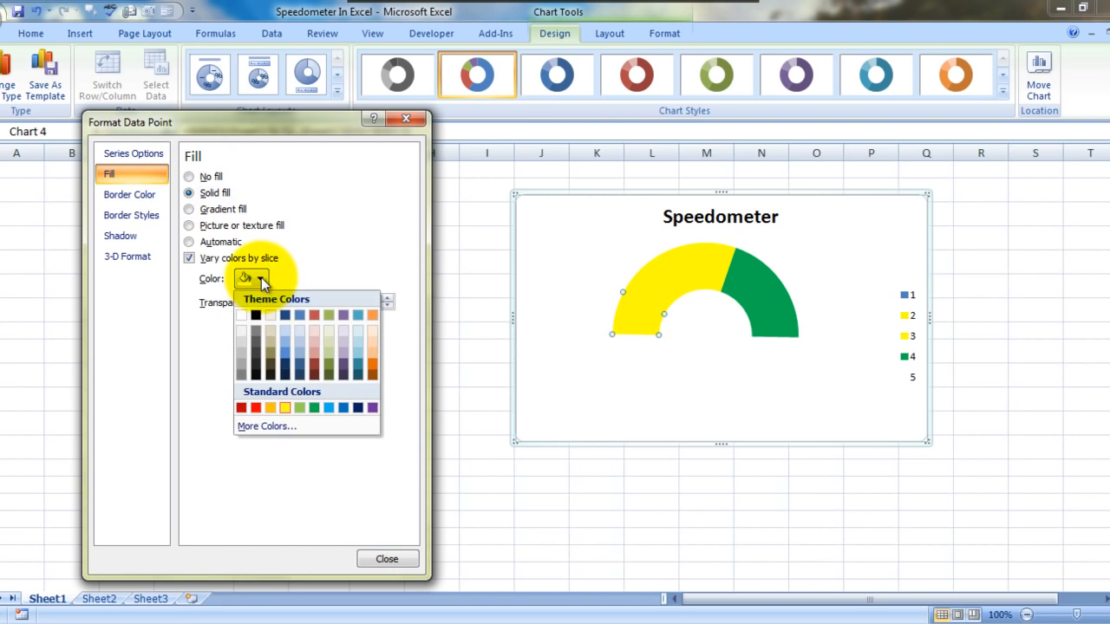
{"action": "left_click", "coordinate": [255, 406]}
{"action": "left_click", "coordinate": [593, 496]}
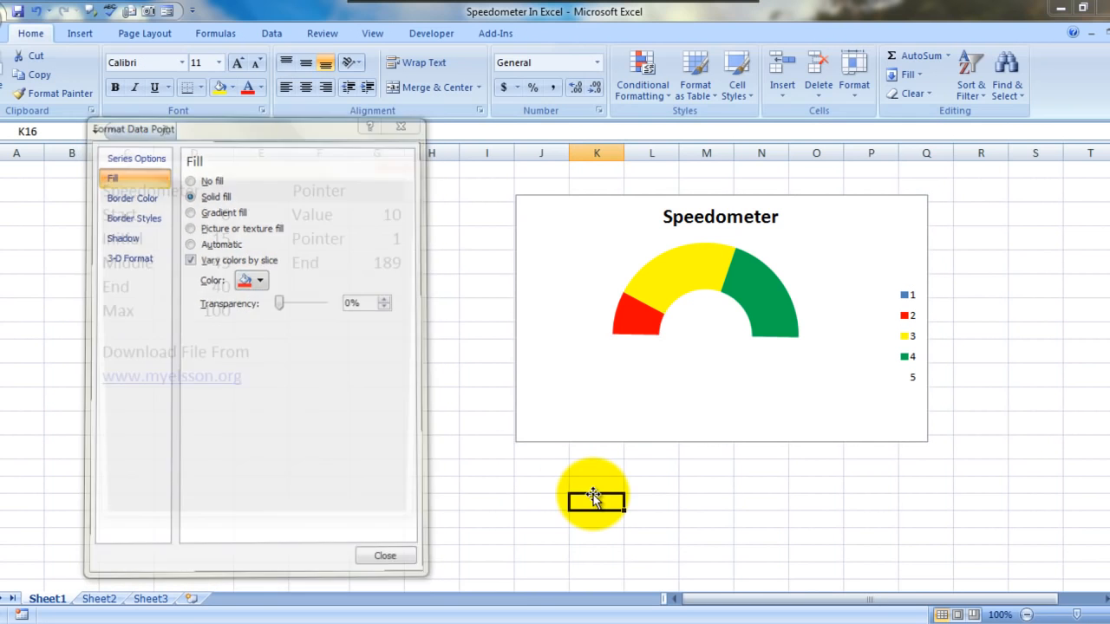
{"action": "left_click", "coordinate": [399, 523]}
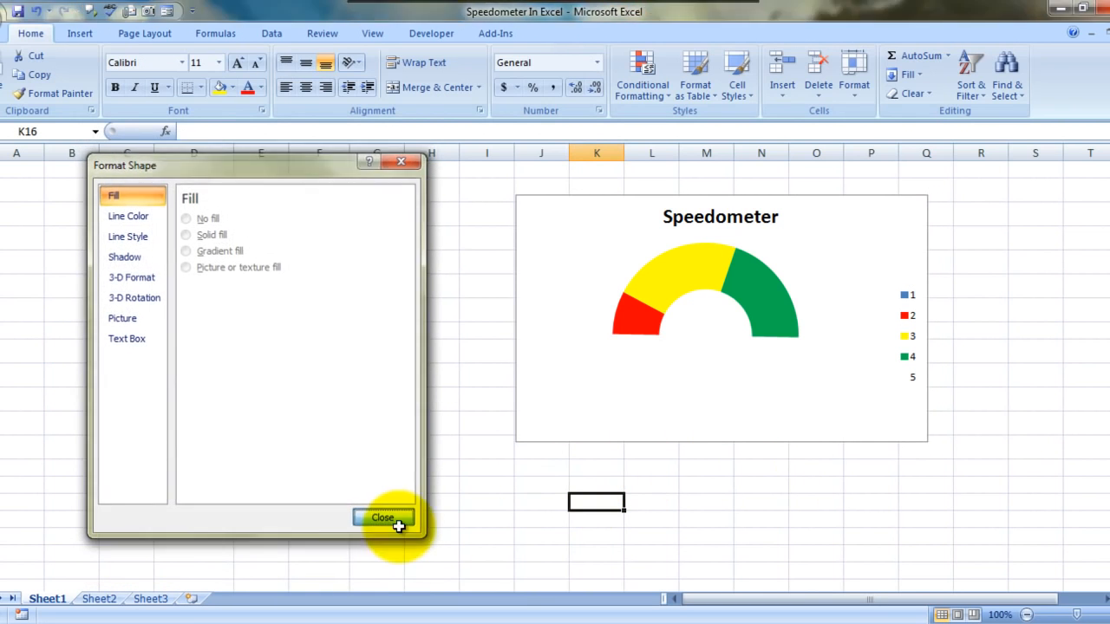
Step: Delete the Speedometer chart's legend and enlarge the chart in width and height, out to about column R
{"action": "left_click", "coordinate": [908, 326]}
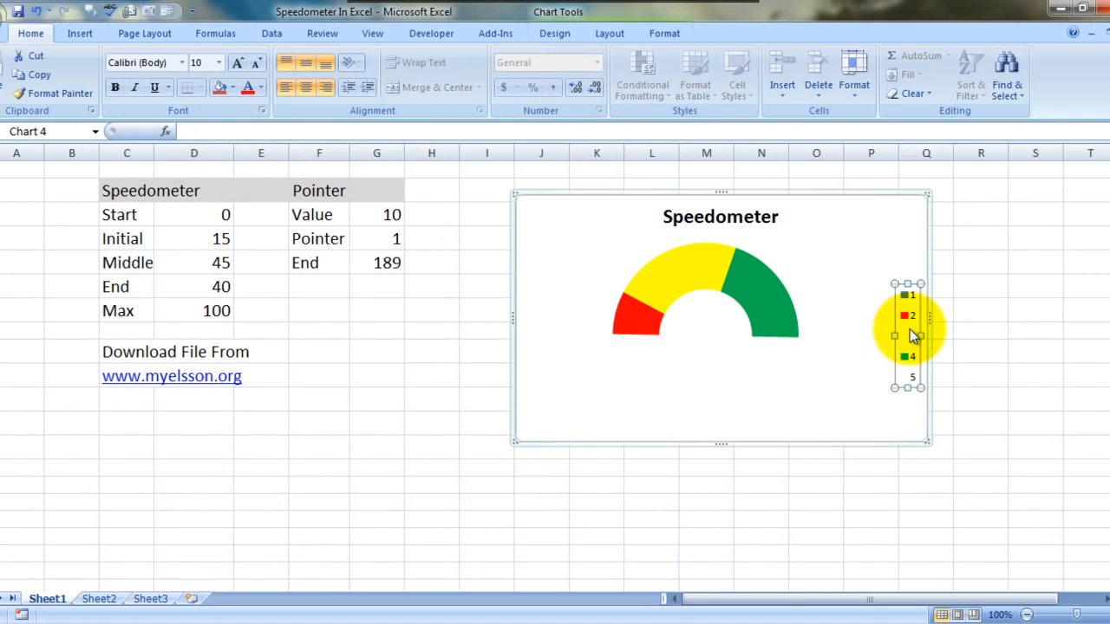
{"action": "key", "text": "Delete"}
{"action": "left_click_drag", "start_coordinate": [928, 317], "coordinate": [992, 318]}
{"action": "left_click_drag", "start_coordinate": [751, 446], "coordinate": [743, 587]}
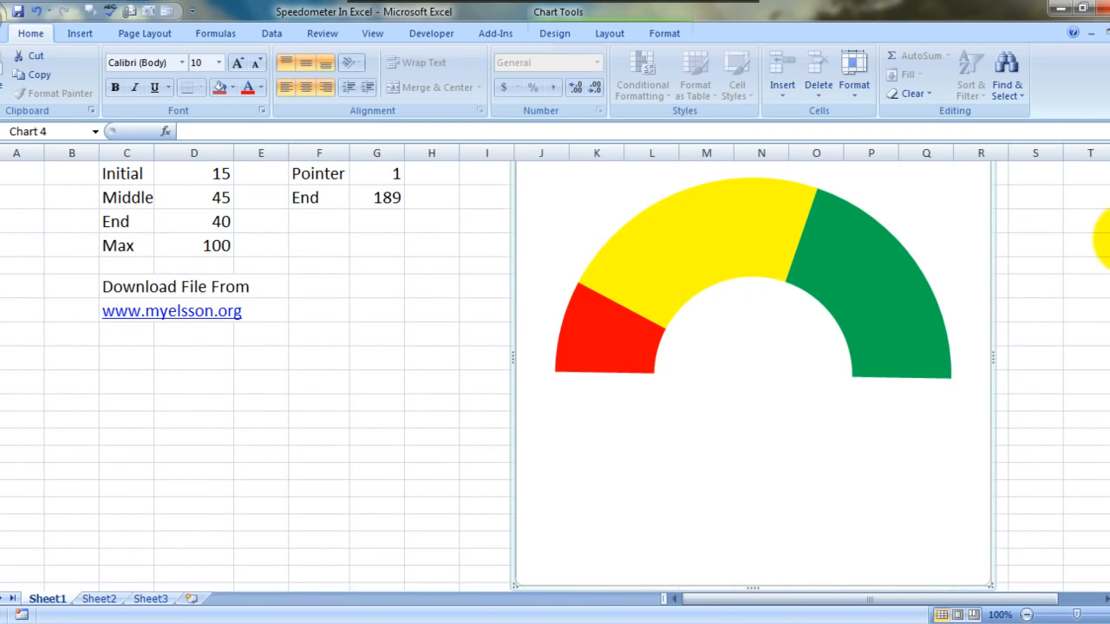
{"action": "left_click_drag", "start_coordinate": [1109, 240], "coordinate": [1109, 173]}
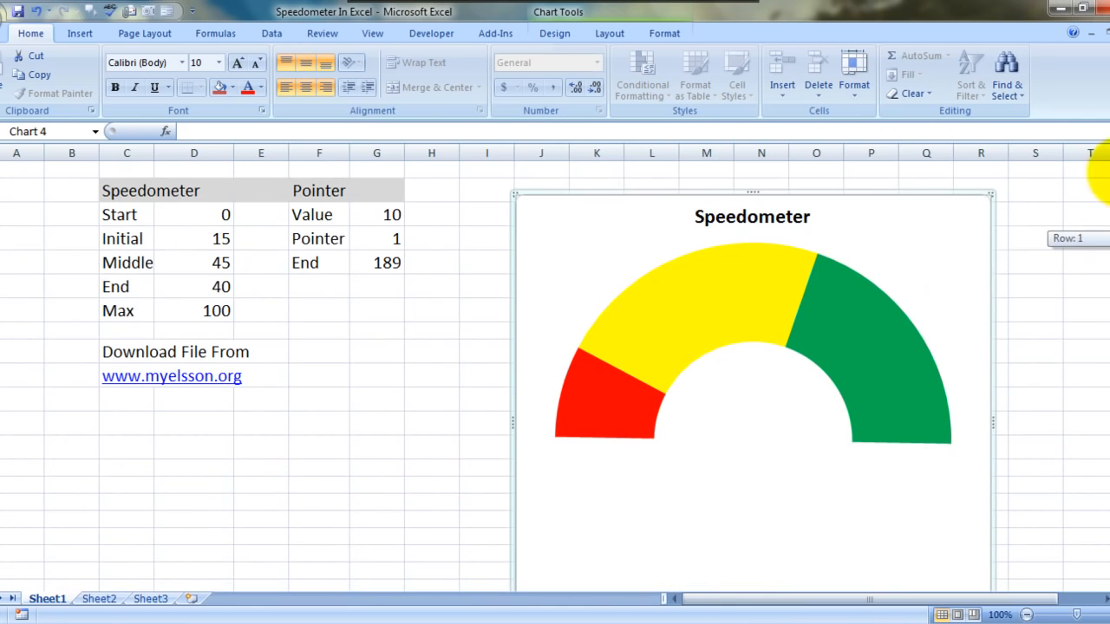
{"action": "left_click", "coordinate": [751, 371]}
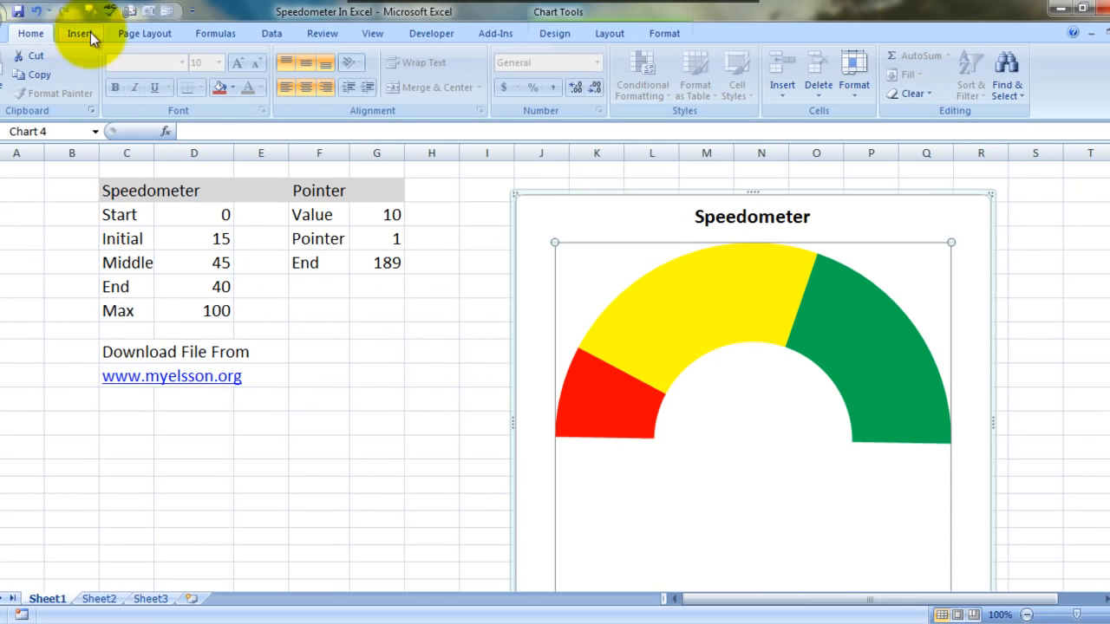
{"action": "left_click", "coordinate": [544, 35]}
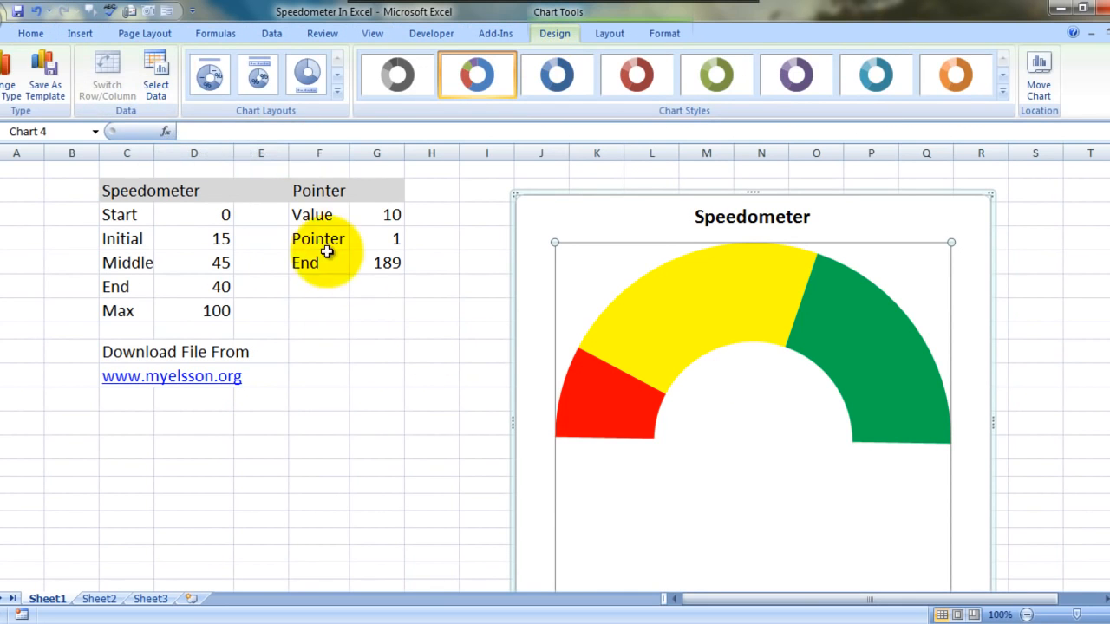
{"action": "left_click", "coordinate": [153, 84]}
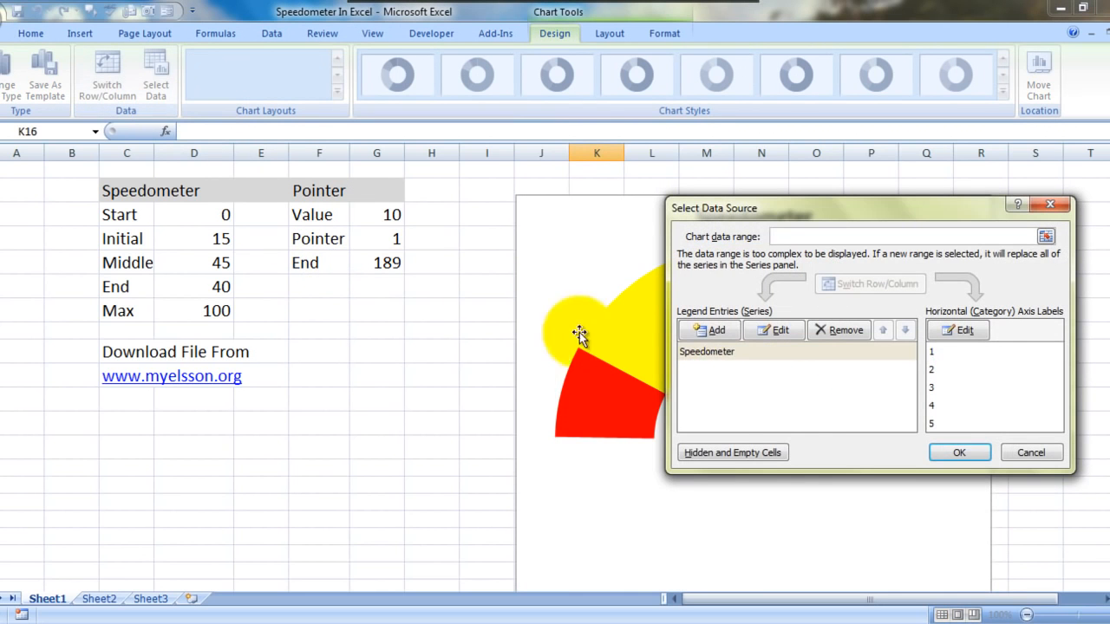
{"action": "left_click", "coordinate": [712, 330]}
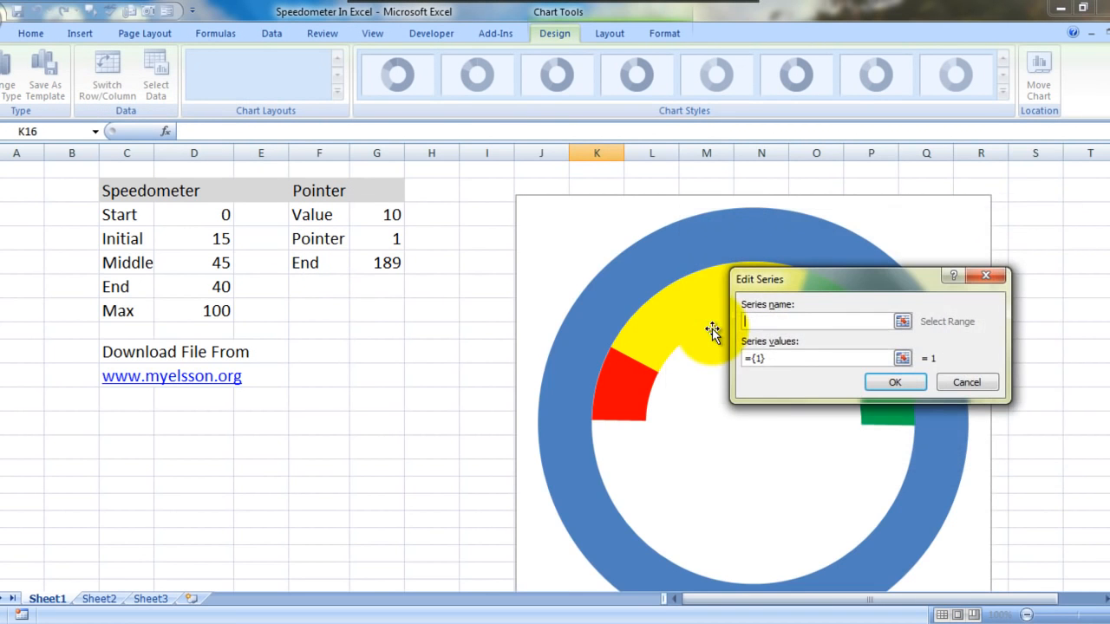
{"action": "left_click", "coordinate": [781, 322]}
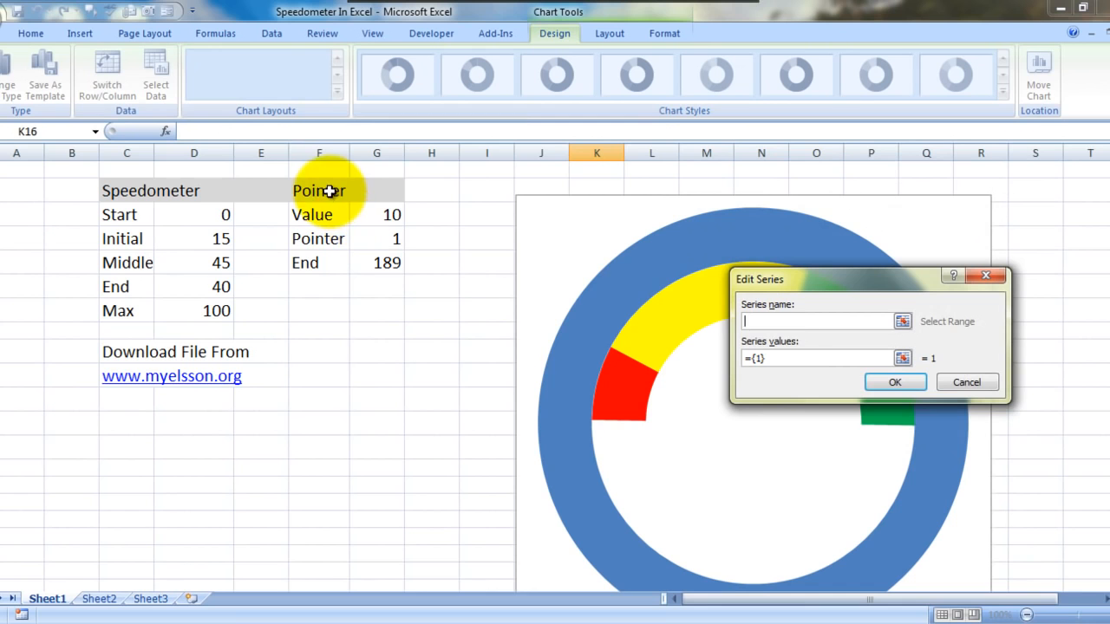
{"action": "left_click", "coordinate": [328, 191]}
{"action": "left_click", "coordinate": [796, 359]}
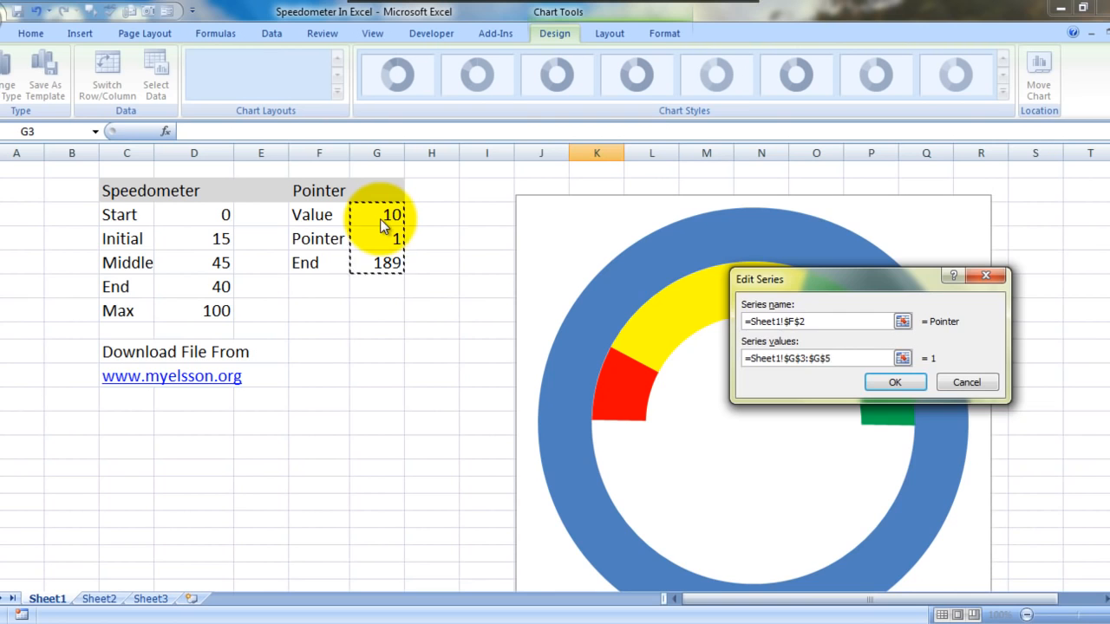
{"action": "key", "text": "Return"}
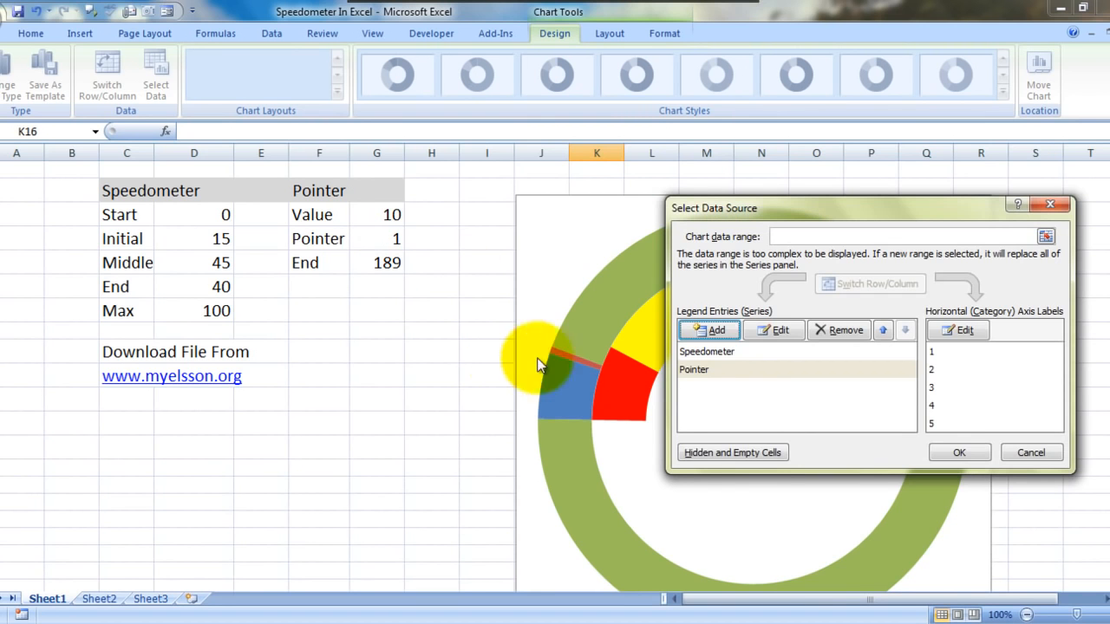
{"action": "left_click", "coordinate": [1054, 208]}
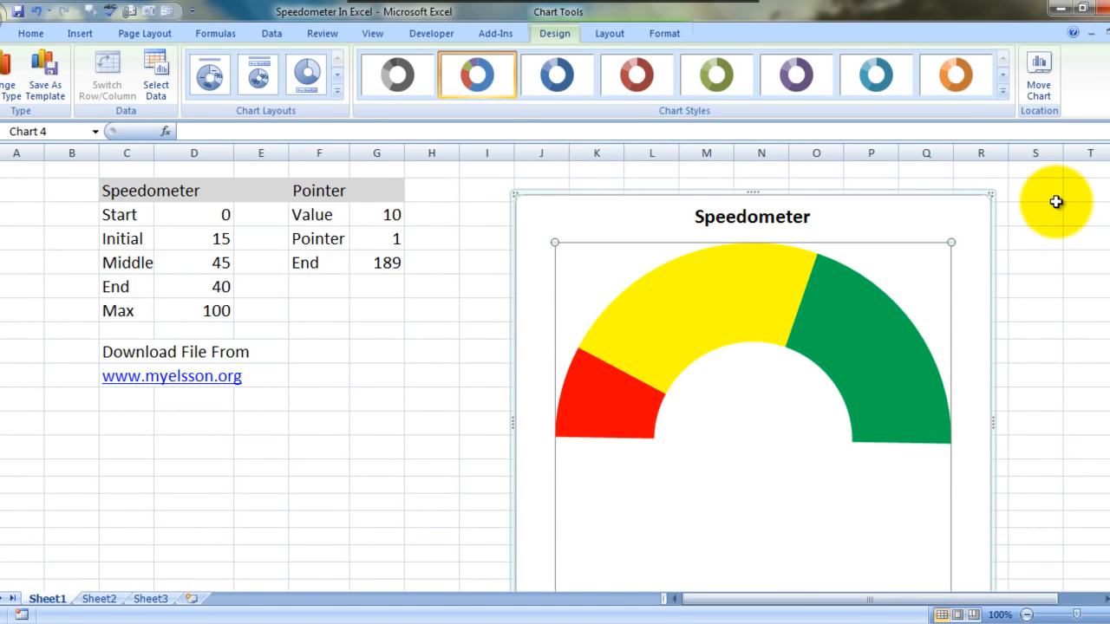
Step: Add a second data series to the chart, named from cell F2 (Pointer) with values from G3:G5
{"action": "left_click", "coordinate": [158, 76]}
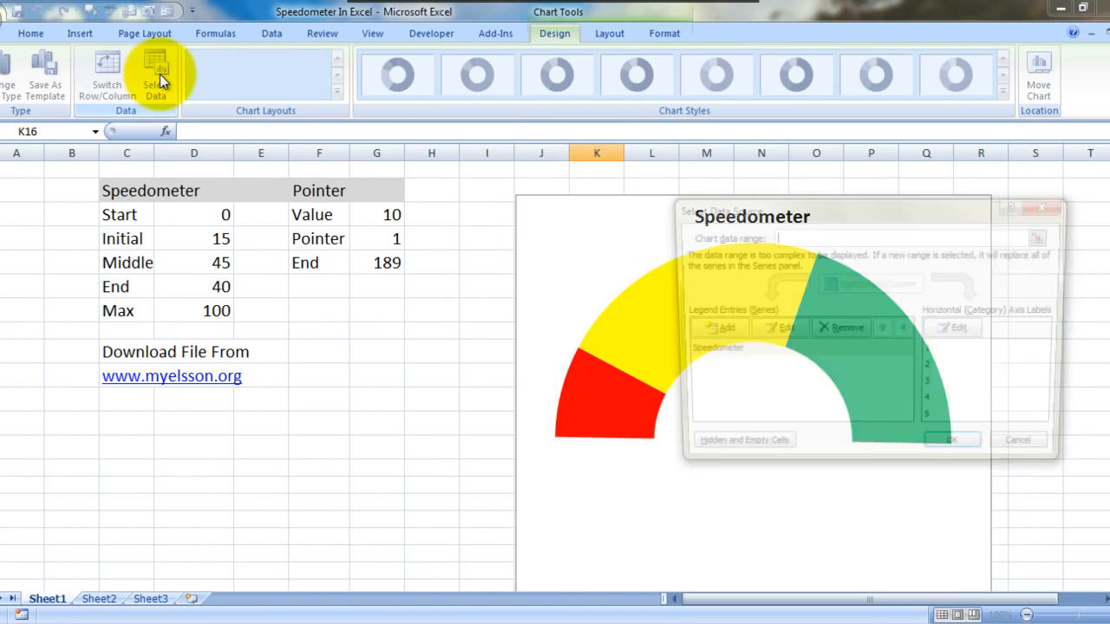
{"action": "left_click", "coordinate": [696, 330]}
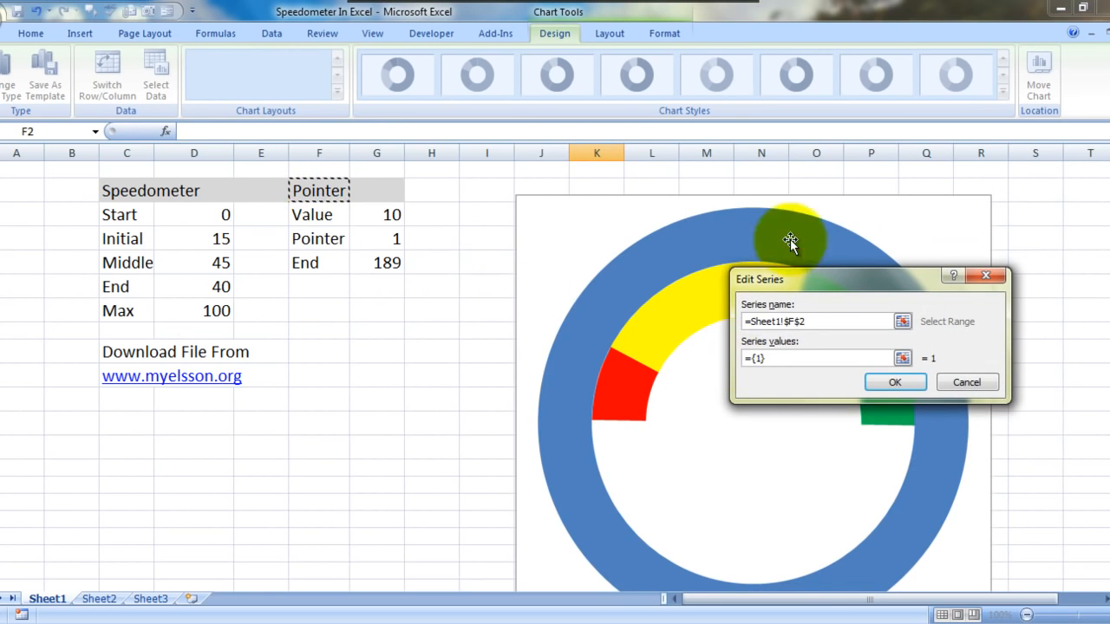
{"action": "left_click", "coordinate": [796, 357]}
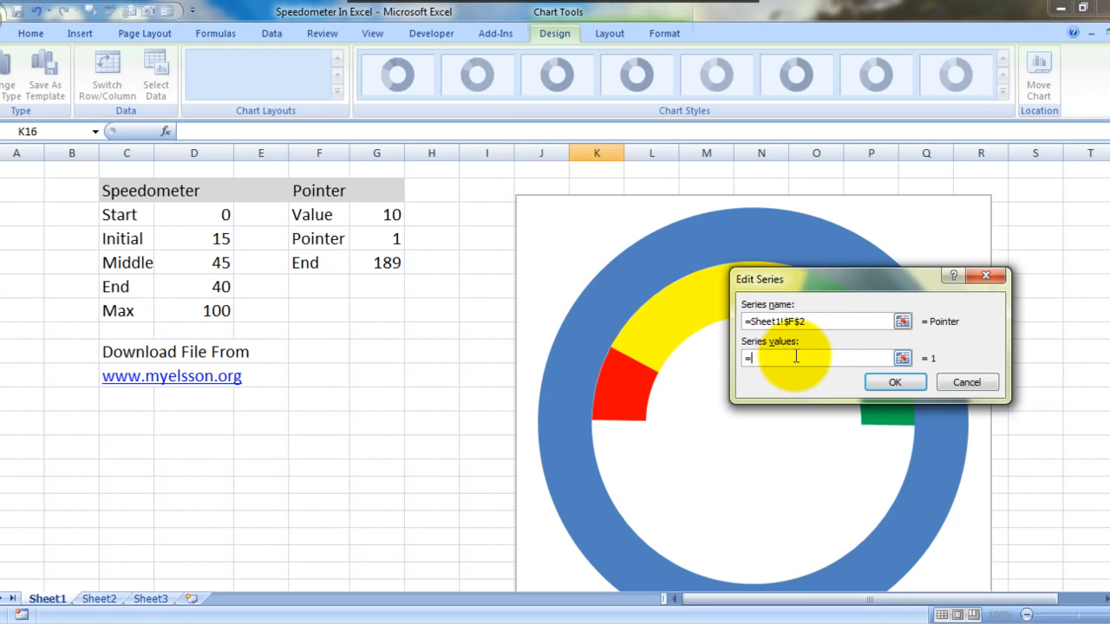
{"action": "left_click", "coordinate": [394, 215]}
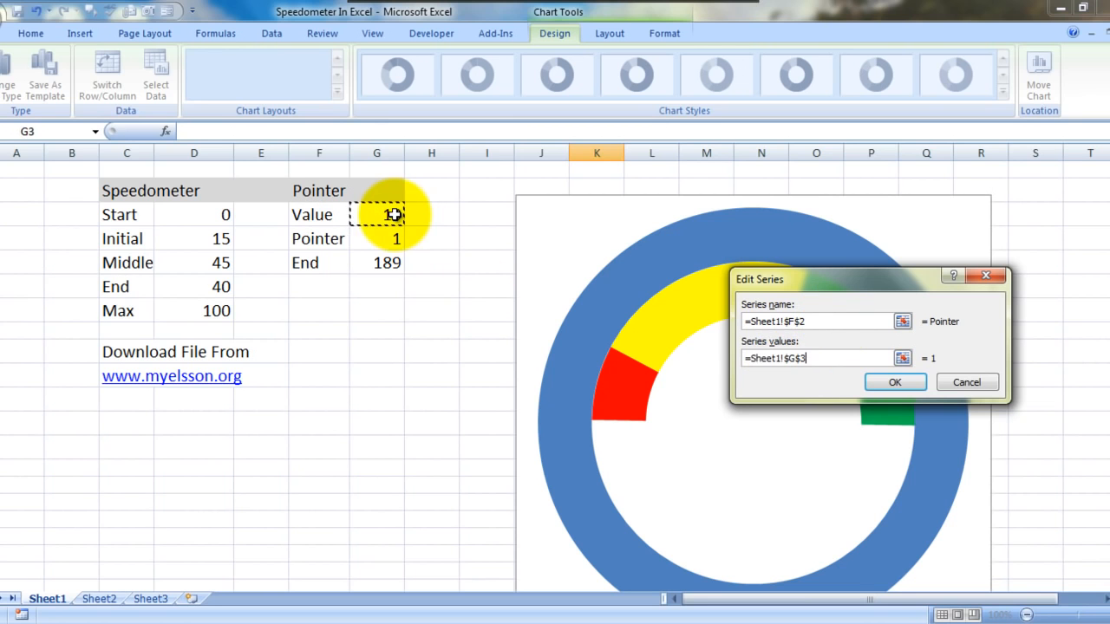
{"action": "left_click", "coordinate": [908, 385]}
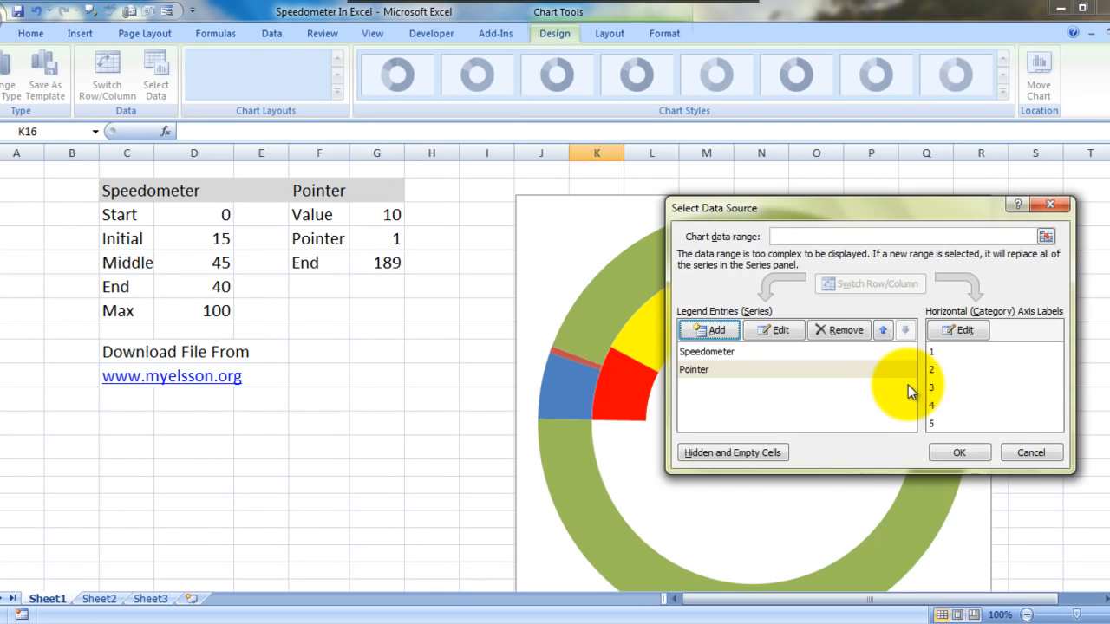
{"action": "left_click", "coordinate": [963, 453]}
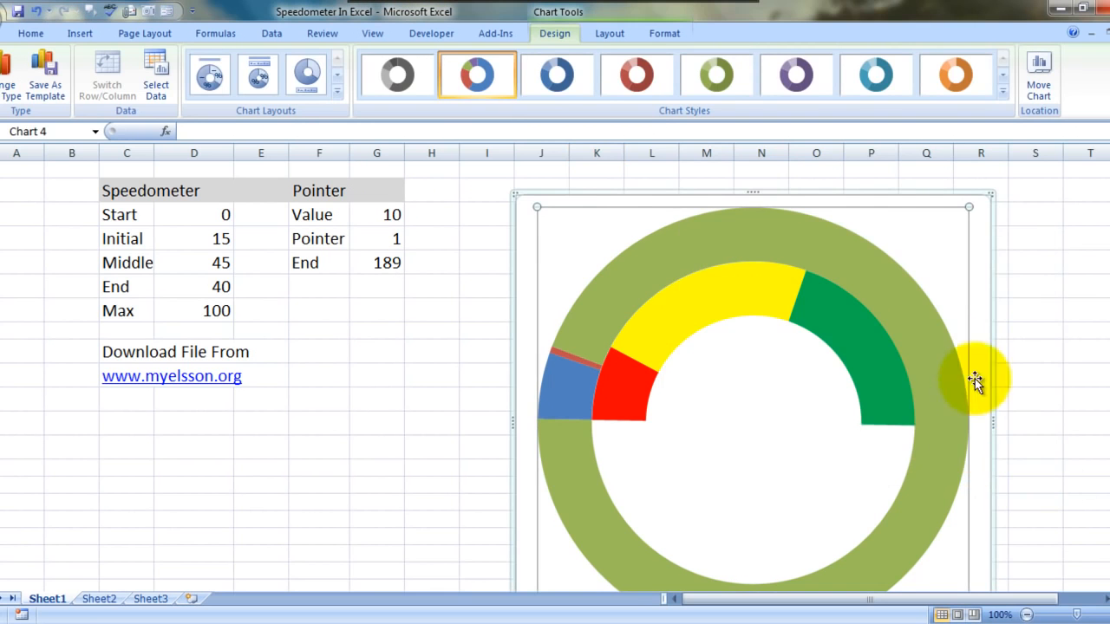
Step: Change only the outer Pointer series to the basic 2-D pie chart type
{"action": "left_click", "coordinate": [855, 286]}
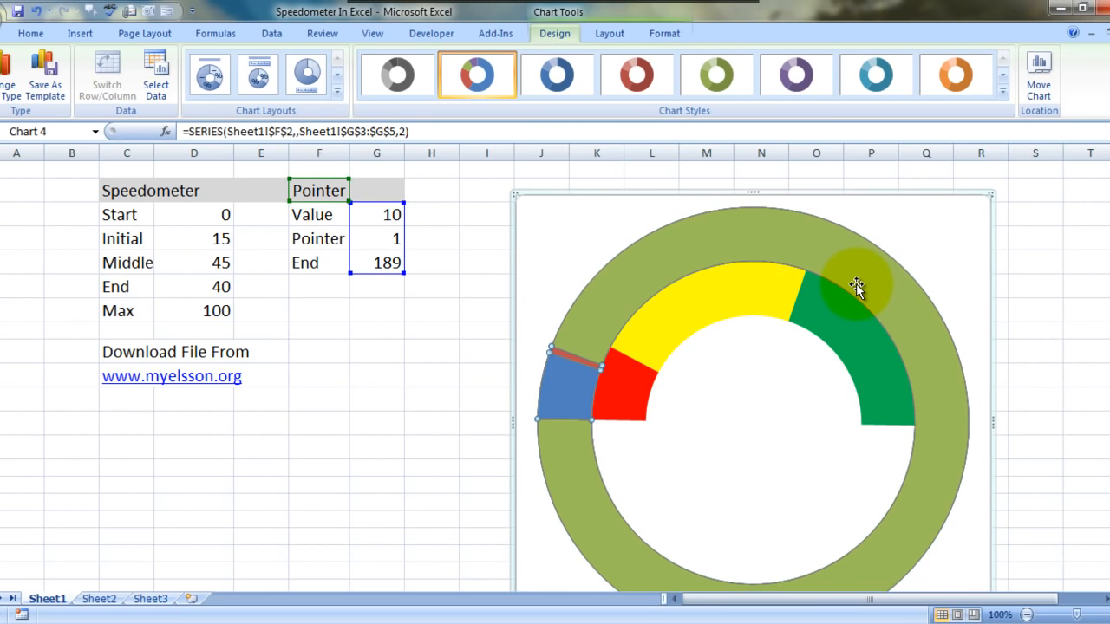
{"action": "right_click", "coordinate": [856, 284]}
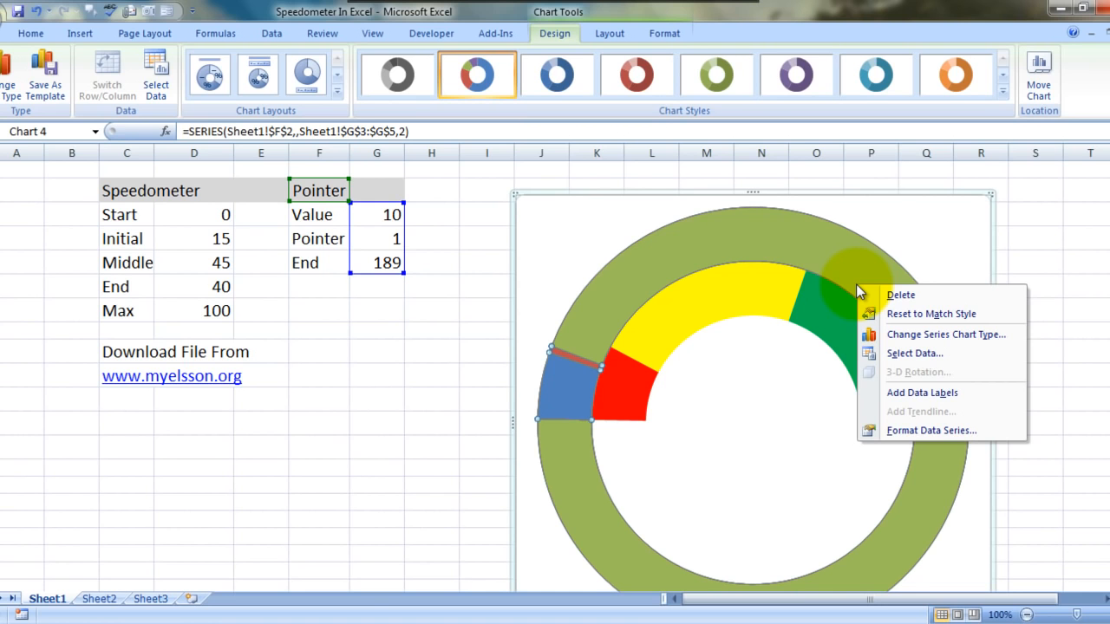
{"action": "left_click", "coordinate": [944, 337]}
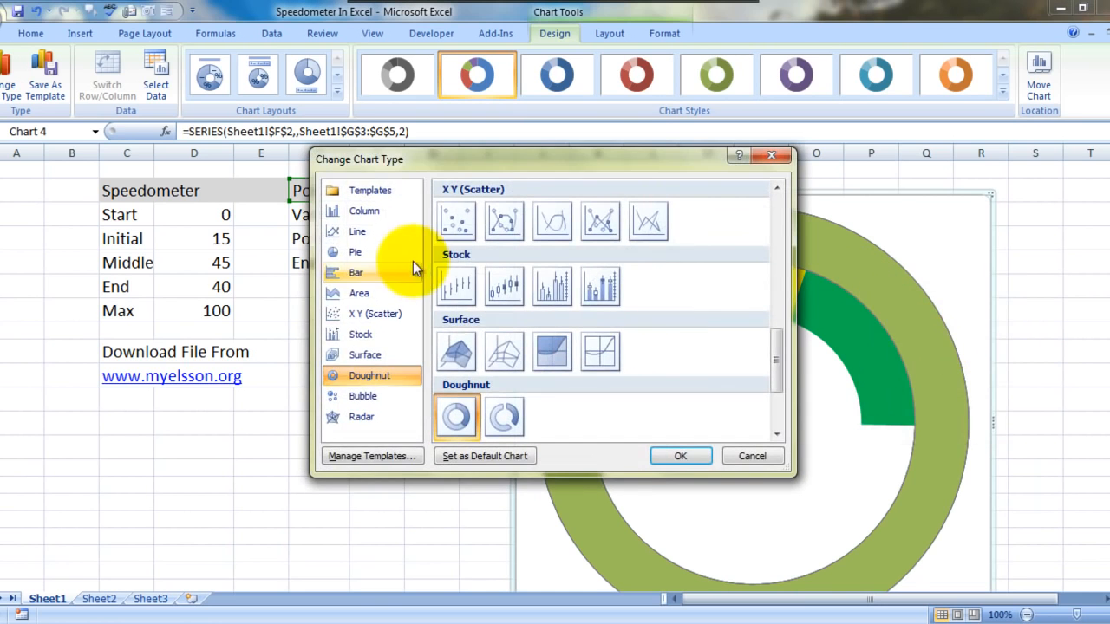
{"action": "left_click", "coordinate": [376, 254]}
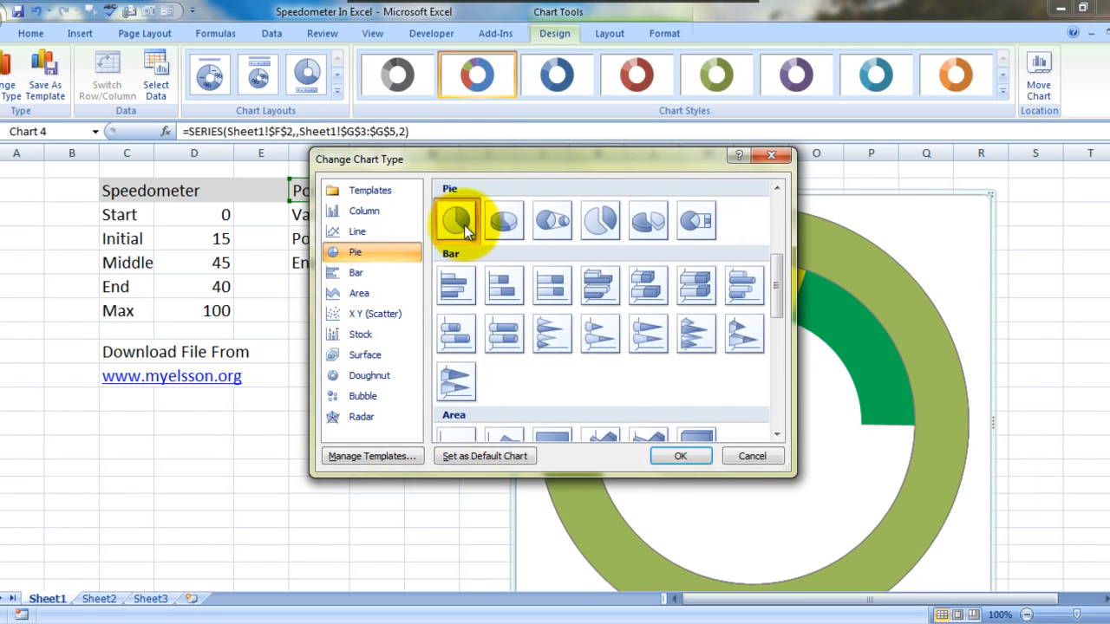
{"action": "left_click", "coordinate": [672, 456]}
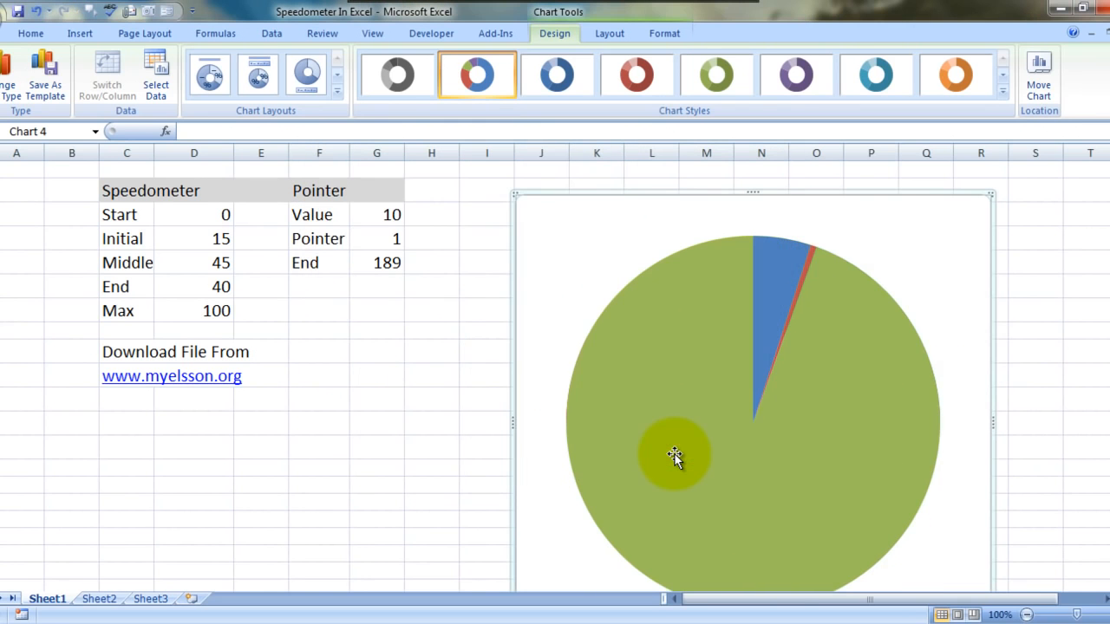
Step: Rotate the Pointer pie series by setting its angle of first slice to 269 degrees
{"action": "left_click", "coordinate": [824, 386]}
{"action": "right_click", "coordinate": [824, 387]}
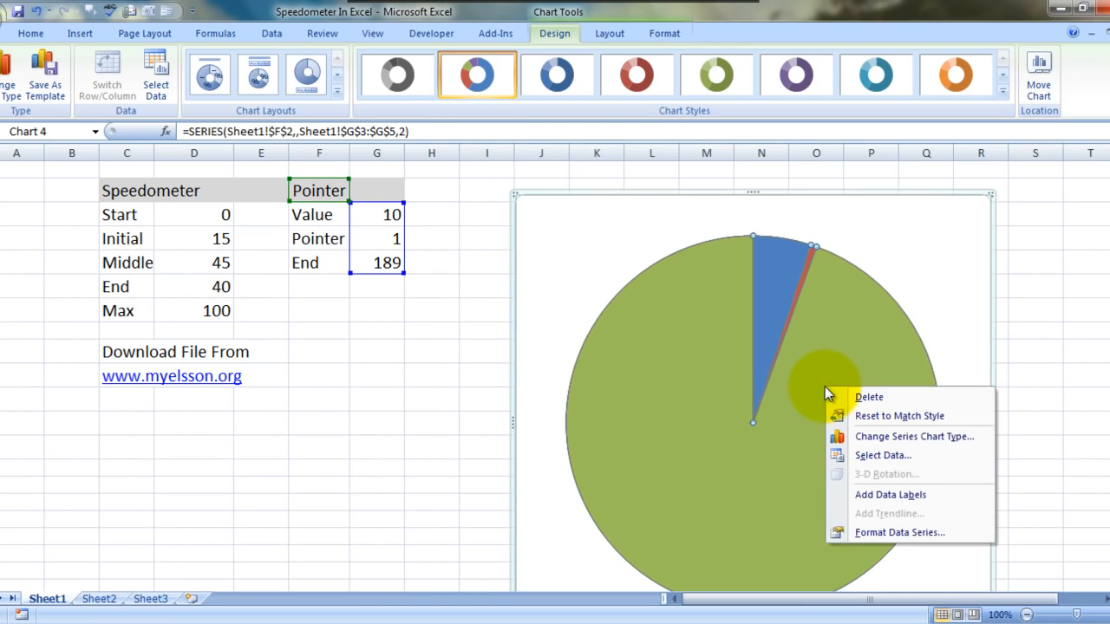
{"action": "left_click", "coordinate": [887, 533]}
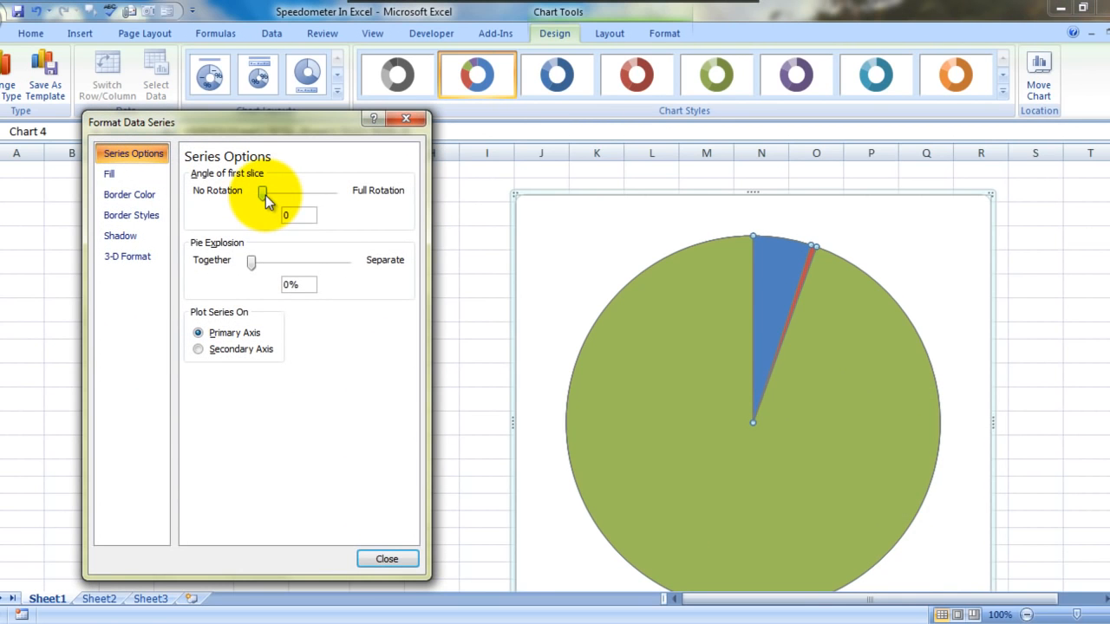
{"action": "left_click_drag", "start_coordinate": [265, 195], "coordinate": [313, 198]}
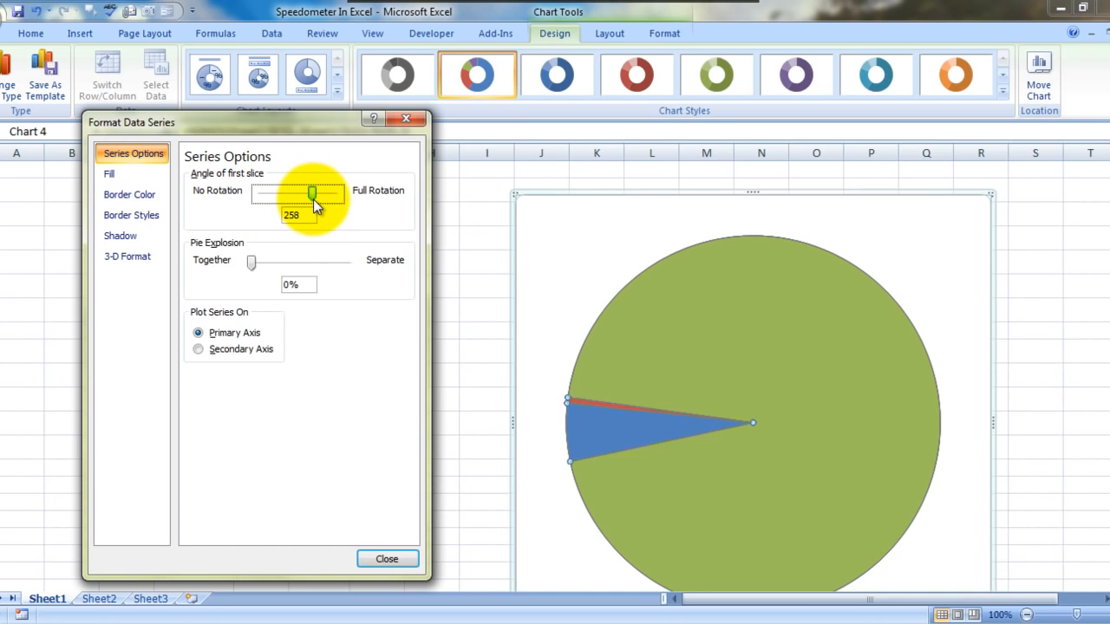
{"action": "key", "text": "Right"}
{"action": "key", "text": "Right"}
{"action": "key", "text": "Right"}
{"action": "key", "text": "Right"}
{"action": "key", "text": "Right"}
{"action": "key", "text": "Right"}
{"action": "key", "text": "Right"}
{"action": "key", "text": "Right"}
{"action": "key", "text": "Right"}
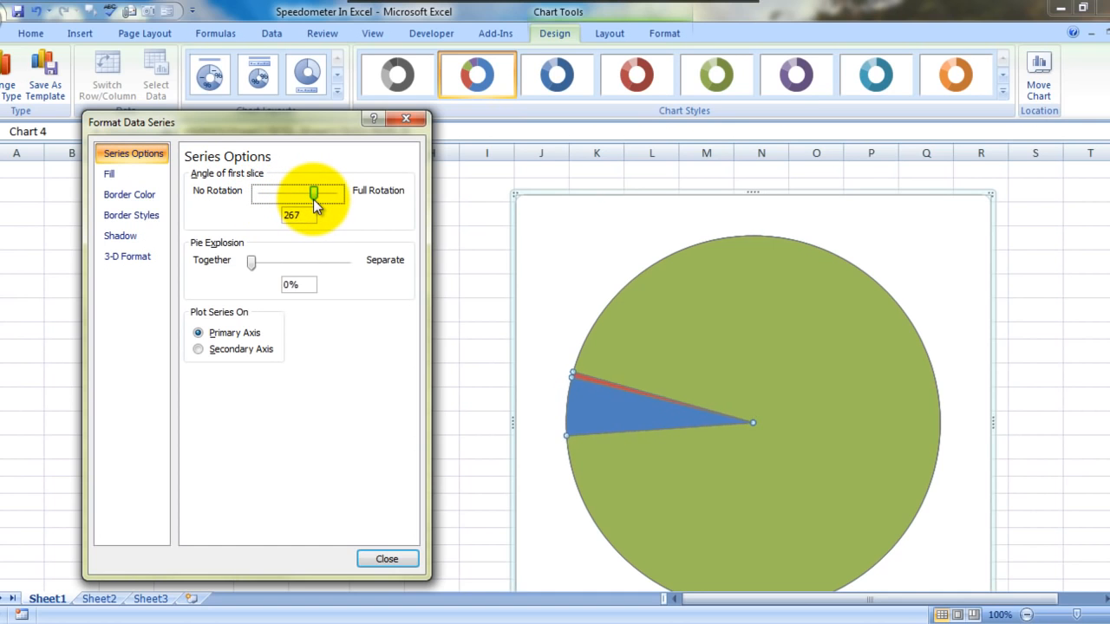
{"action": "key", "text": "Right"}
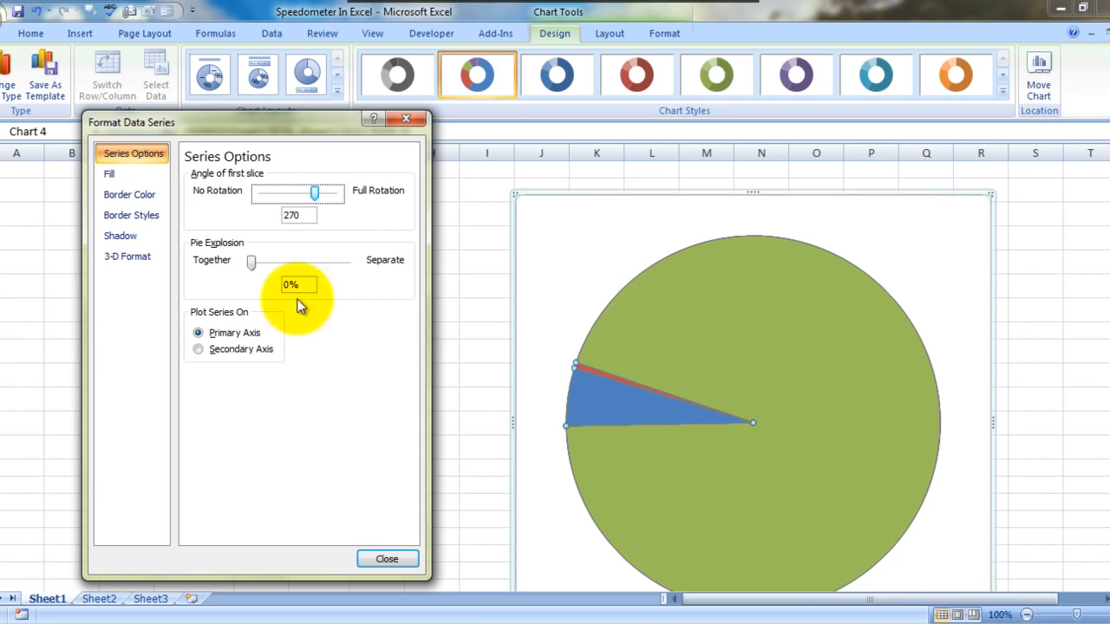
Step: Set the Pointer pie's large End slice to no fill
{"action": "left_click", "coordinate": [741, 326]}
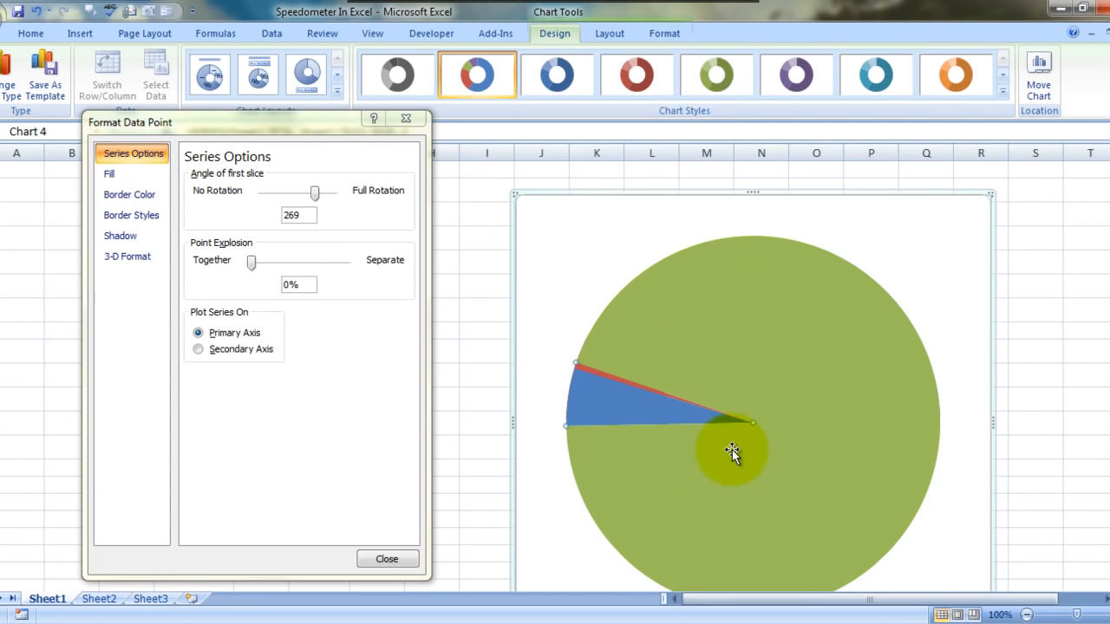
{"action": "left_click", "coordinate": [123, 176]}
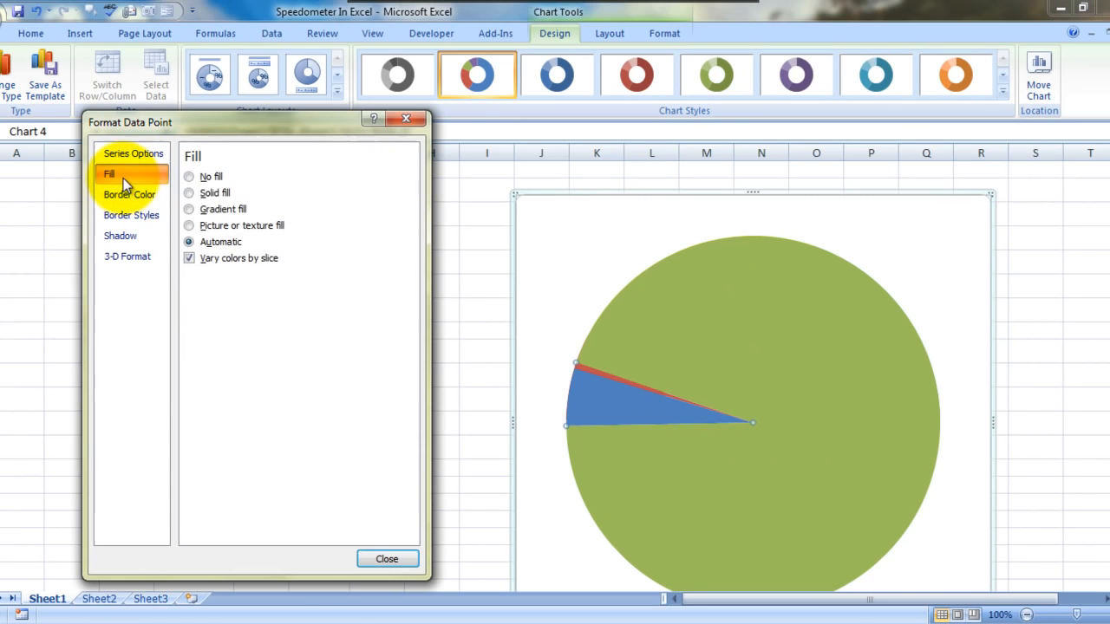
{"action": "left_click", "coordinate": [206, 178]}
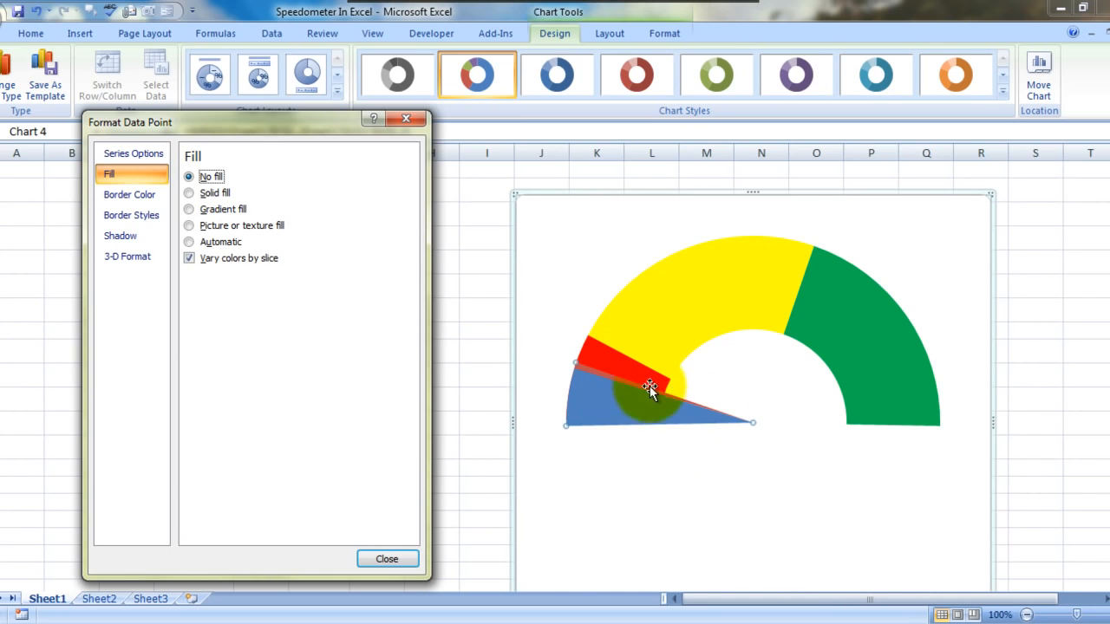
Step: Set the blue Value slice of the Pointer pie to no fill
{"action": "left_click", "coordinate": [622, 402]}
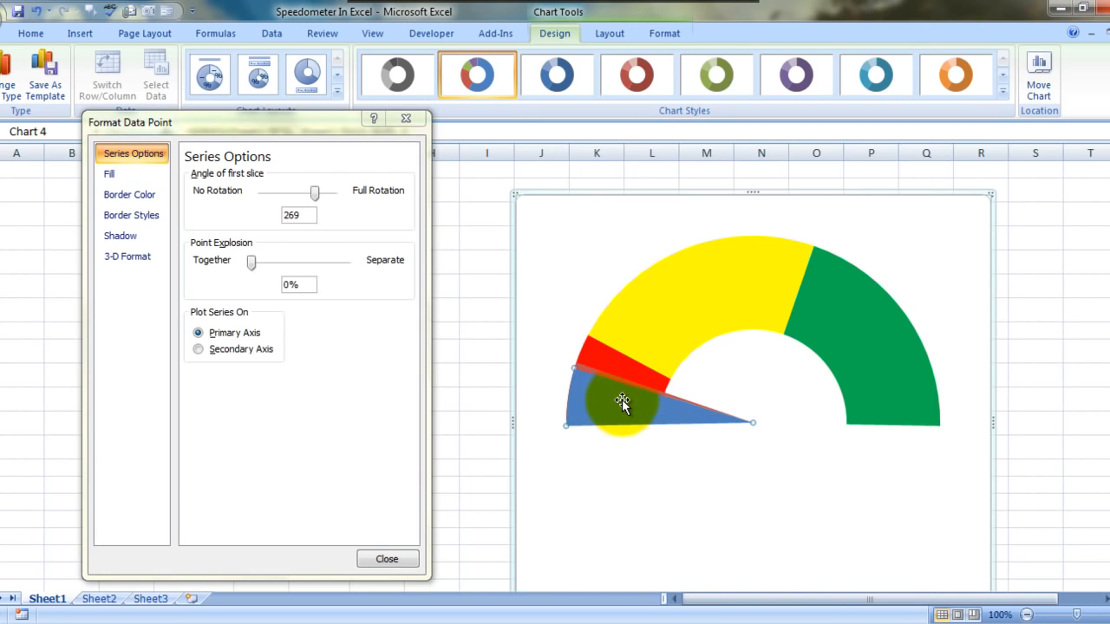
{"action": "left_click", "coordinate": [111, 174]}
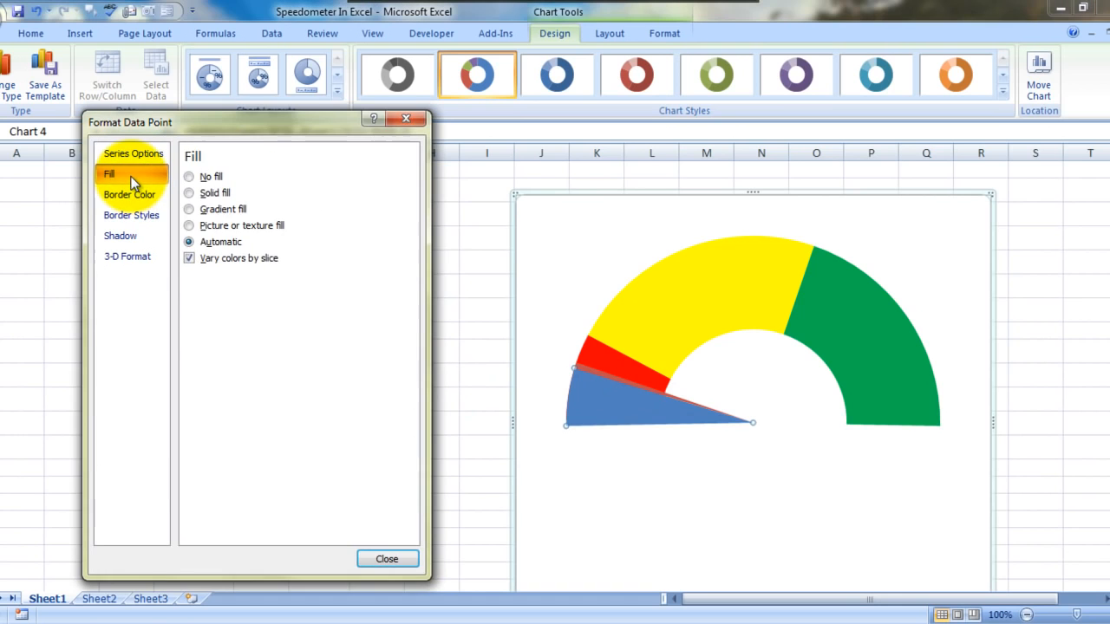
{"action": "left_click", "coordinate": [196, 178]}
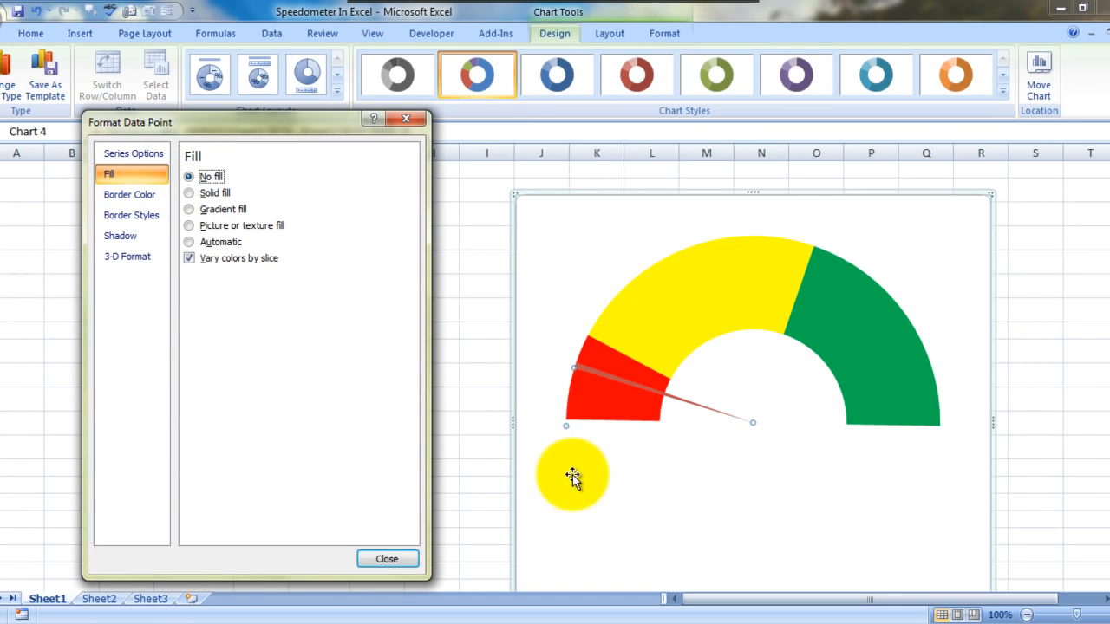
Step: Fill the thin needle slice of the Pointer pie with solid black
{"action": "left_click", "coordinate": [660, 485]}
{"action": "left_click", "coordinate": [655, 391]}
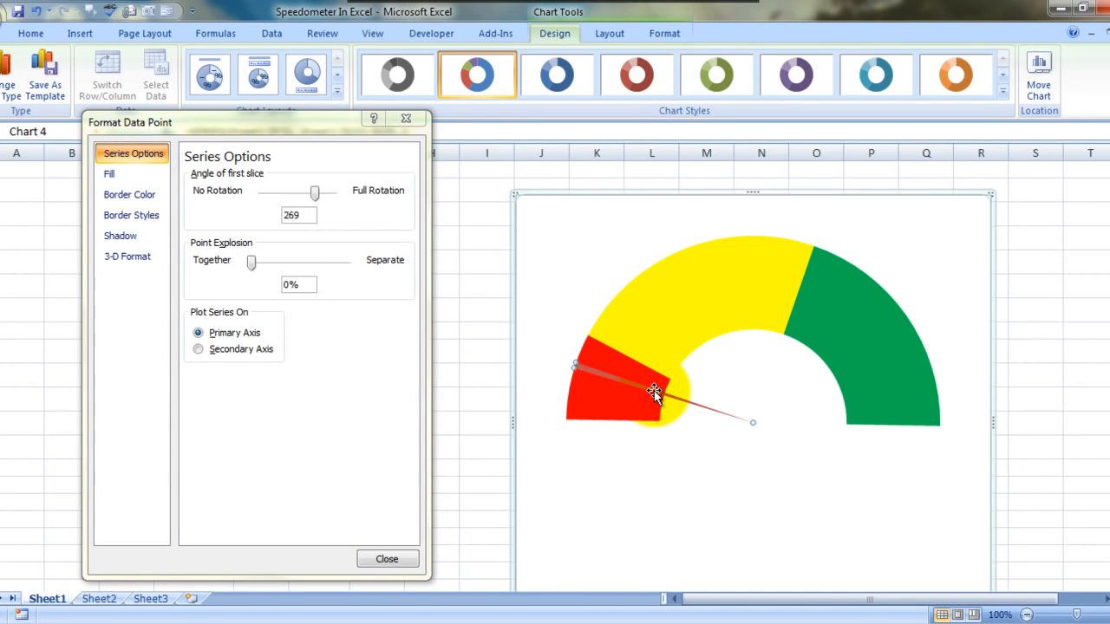
{"action": "left_click", "coordinate": [112, 172]}
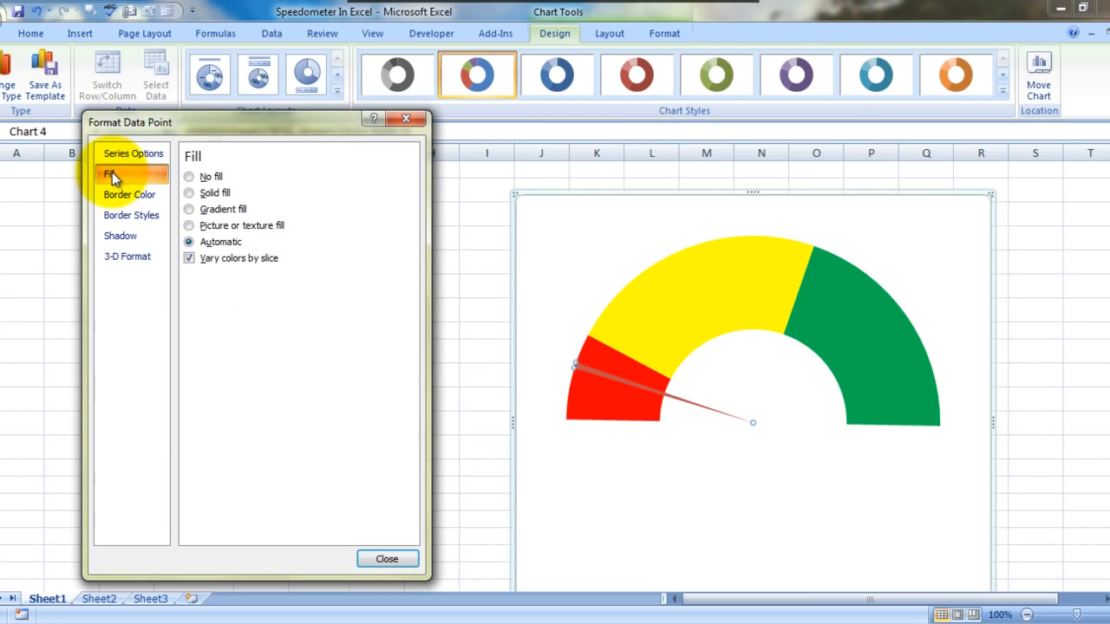
{"action": "left_click", "coordinate": [200, 191]}
{"action": "left_click", "coordinate": [260, 278]}
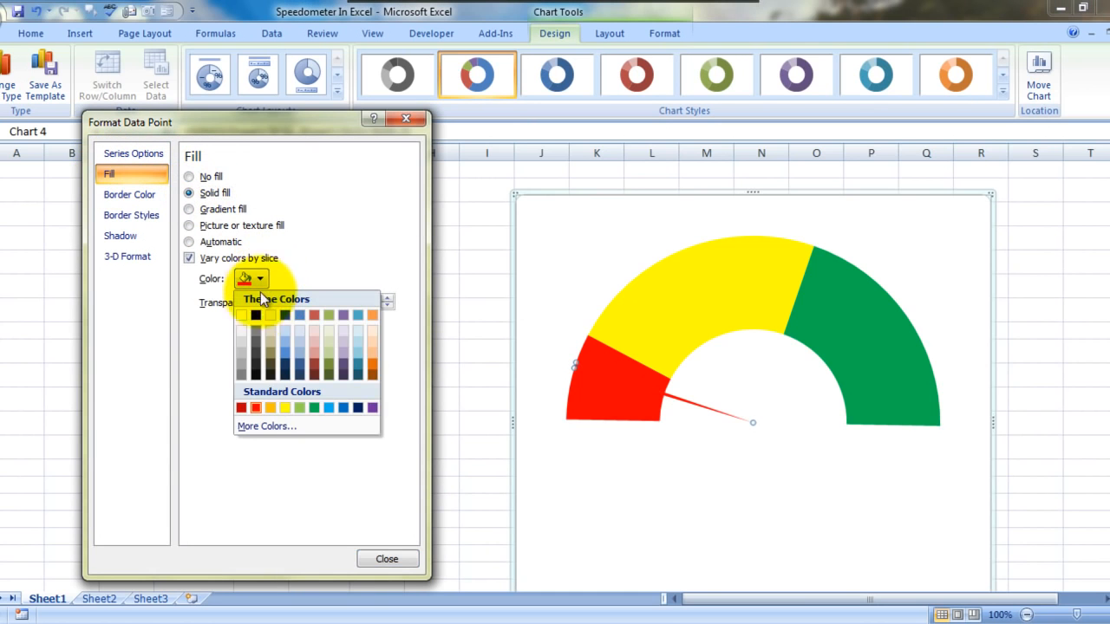
{"action": "left_click", "coordinate": [254, 315]}
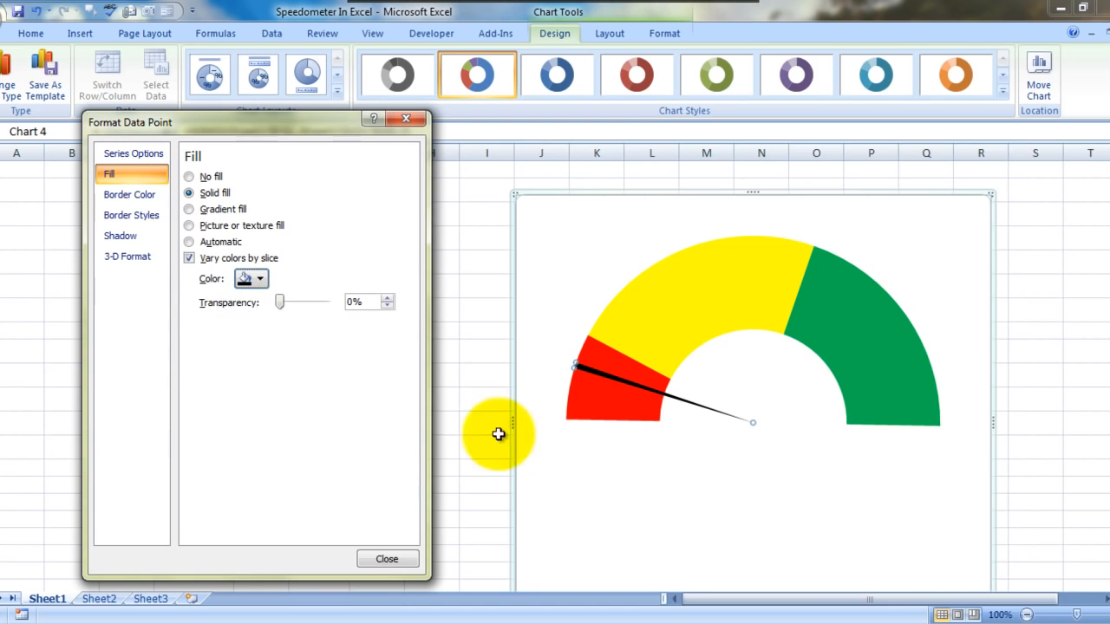
{"action": "left_click", "coordinate": [387, 559]}
Step: Add a data label to the black needle slice of the Pointer series
{"action": "left_click", "coordinate": [579, 368]}
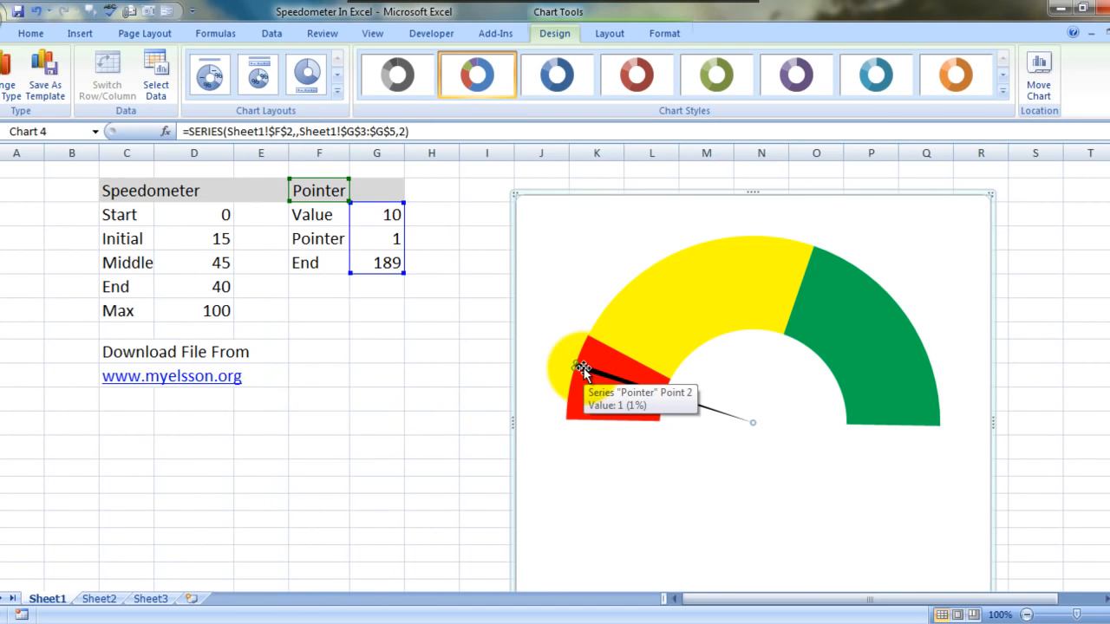
{"action": "right_click", "coordinate": [581, 368]}
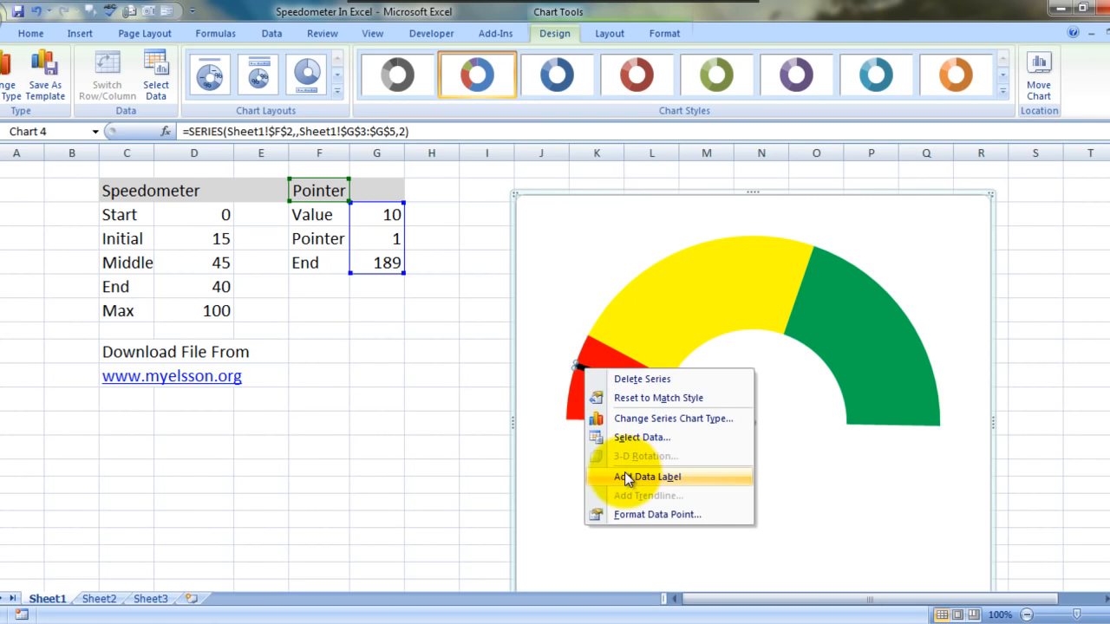
{"action": "left_click", "coordinate": [624, 472]}
Step: Set the font size of the needle's data label to 18
{"action": "left_click", "coordinate": [564, 368]}
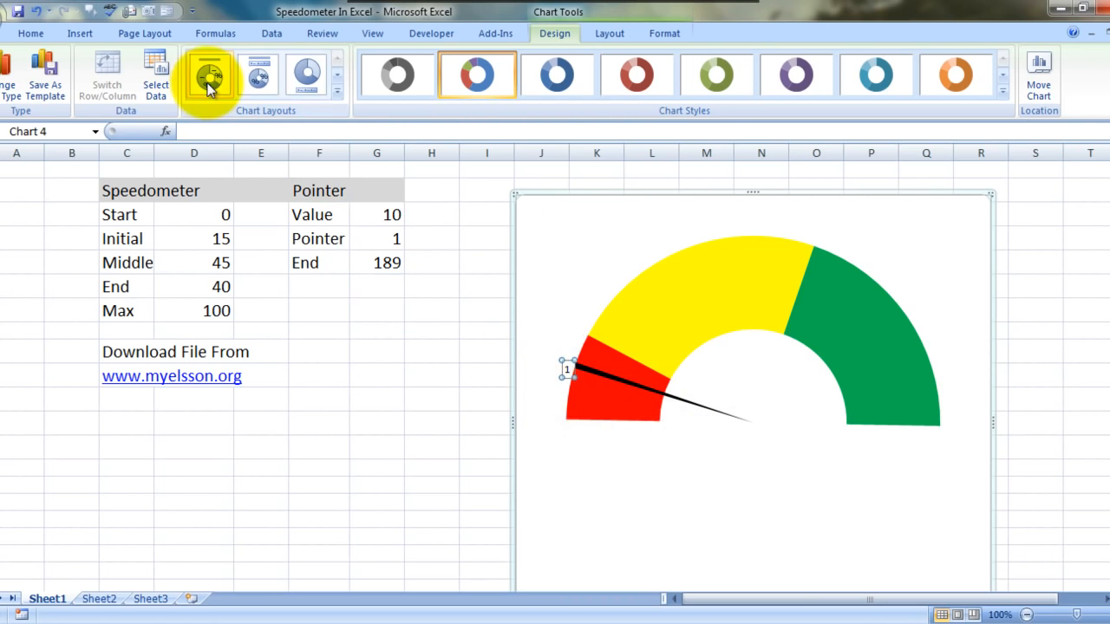
{"action": "left_click", "coordinate": [30, 33]}
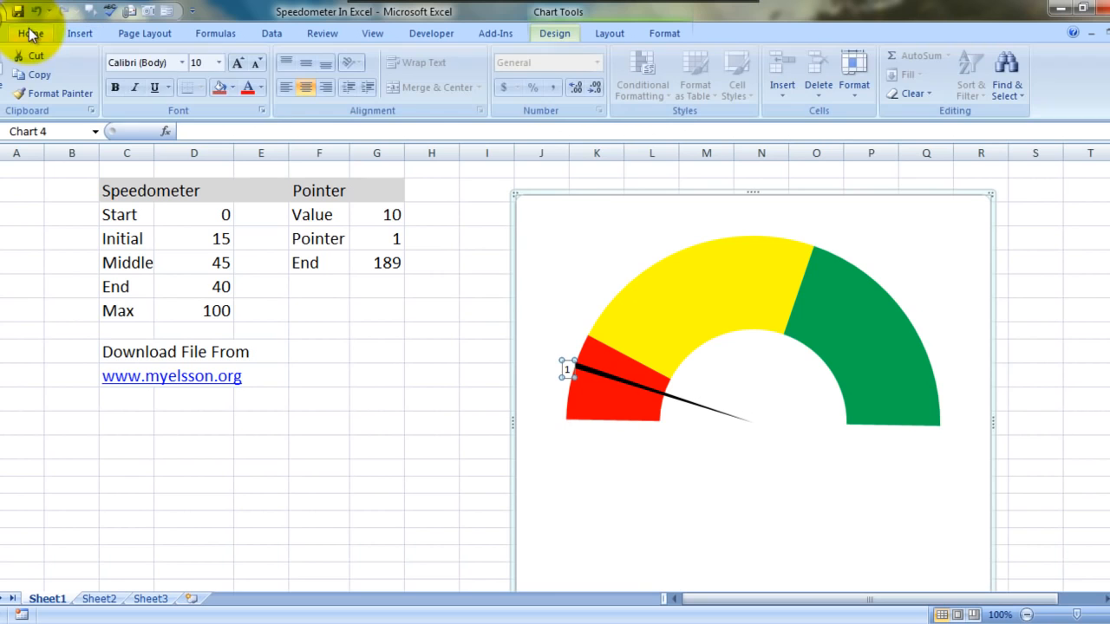
{"action": "left_click", "coordinate": [219, 63]}
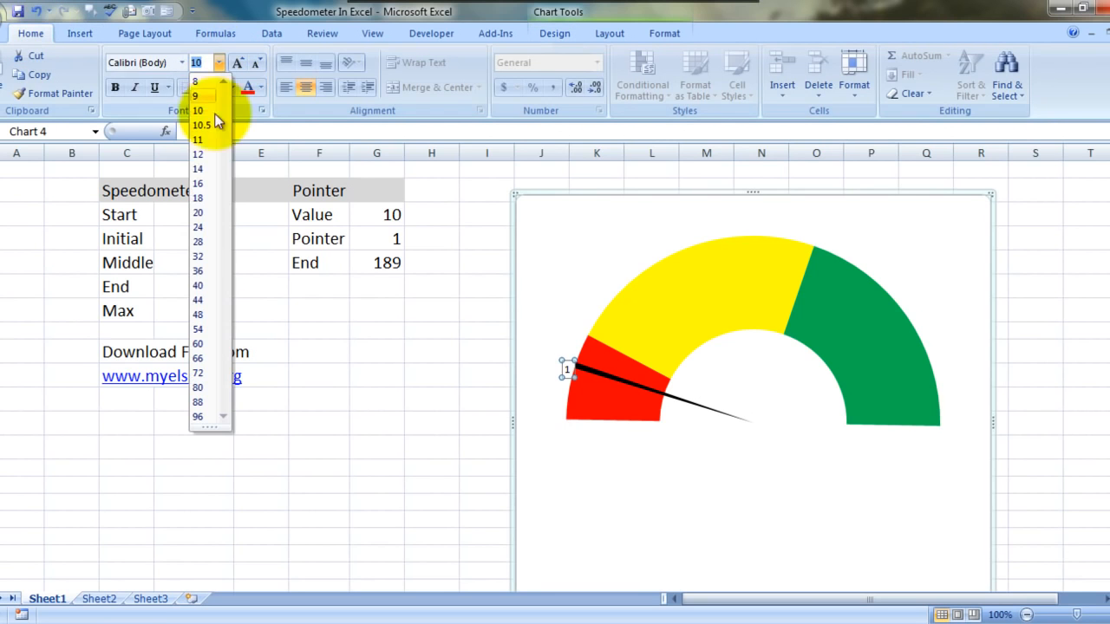
{"action": "left_click", "coordinate": [201, 197]}
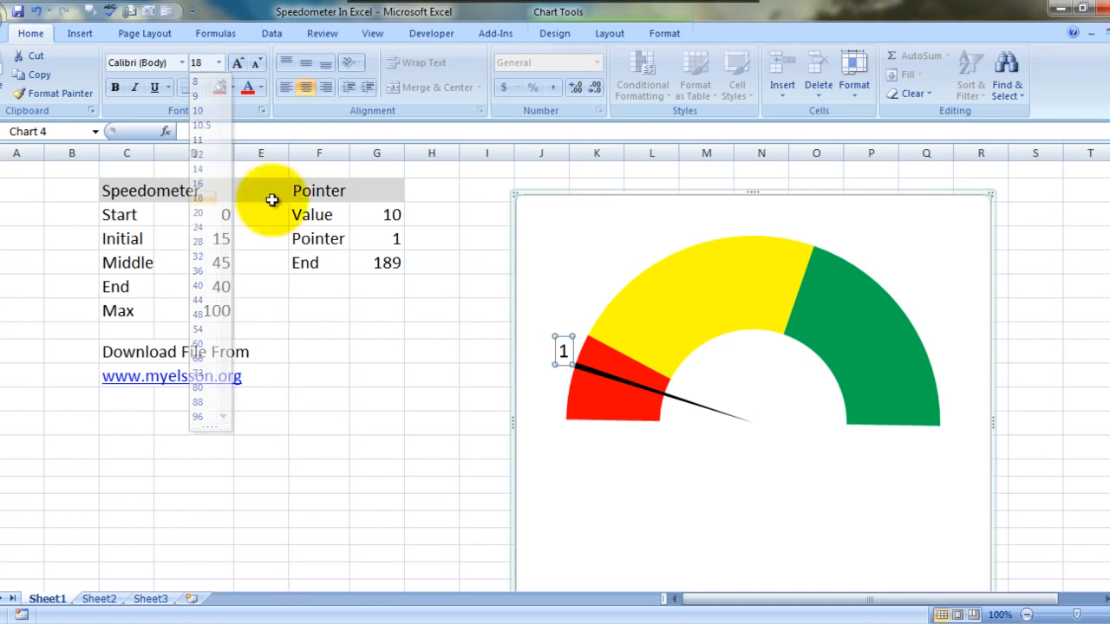
Step: Link the needle's data label to the pointer Value cell with the formula =Sheet1!$G$3
{"action": "double_click", "coordinate": [564, 351]}
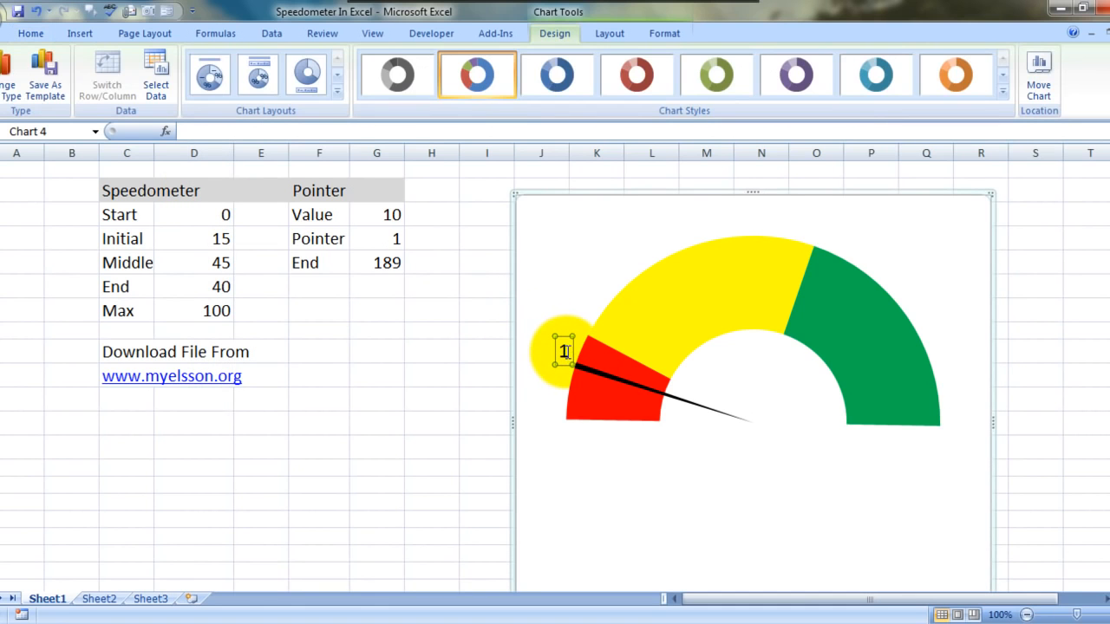
{"action": "left_click", "coordinate": [390, 133]}
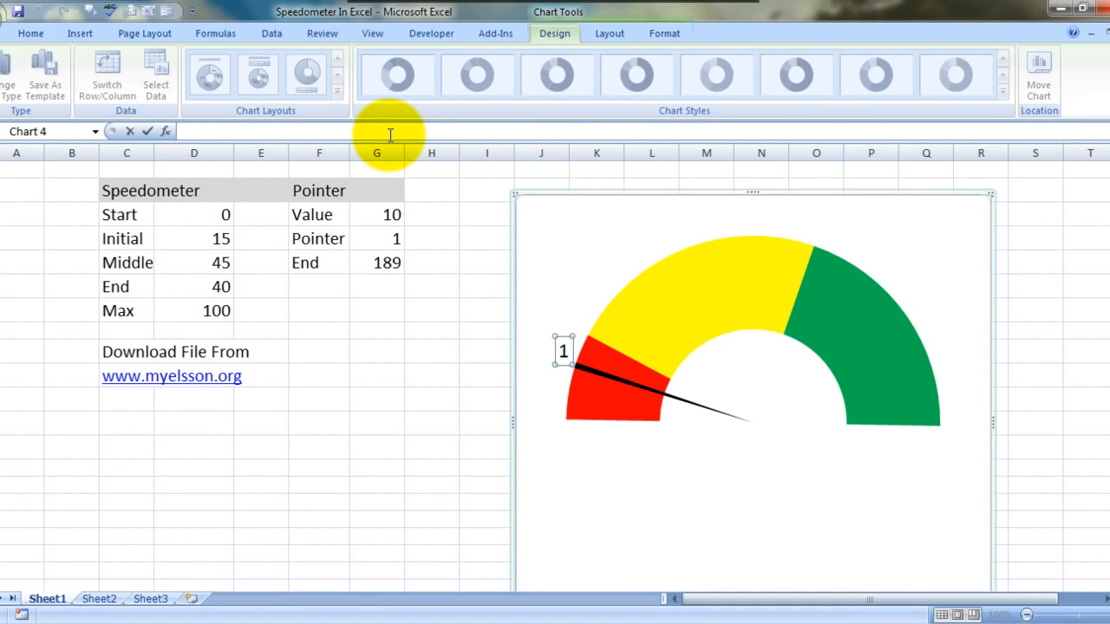
{"action": "type", "text": "="}
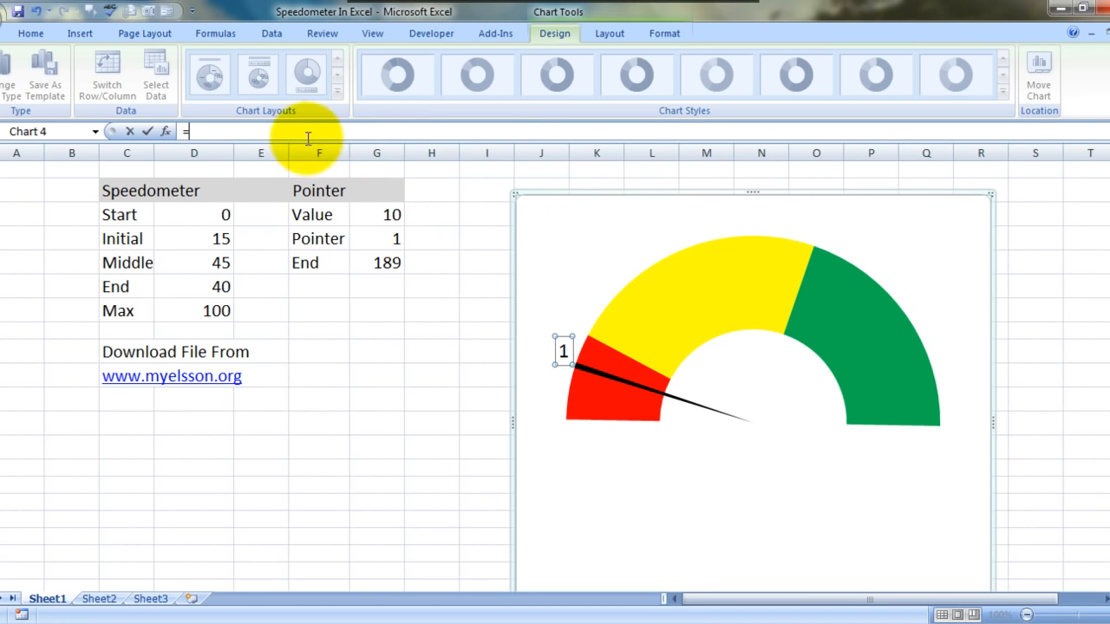
{"action": "left_click", "coordinate": [388, 214]}
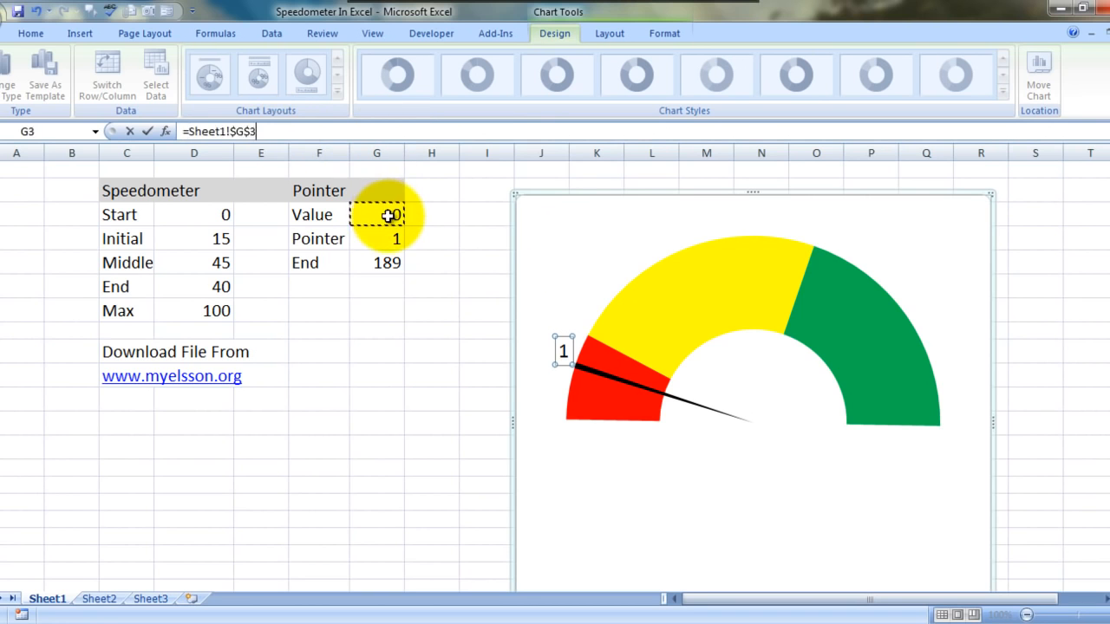
{"action": "key", "text": "Return"}
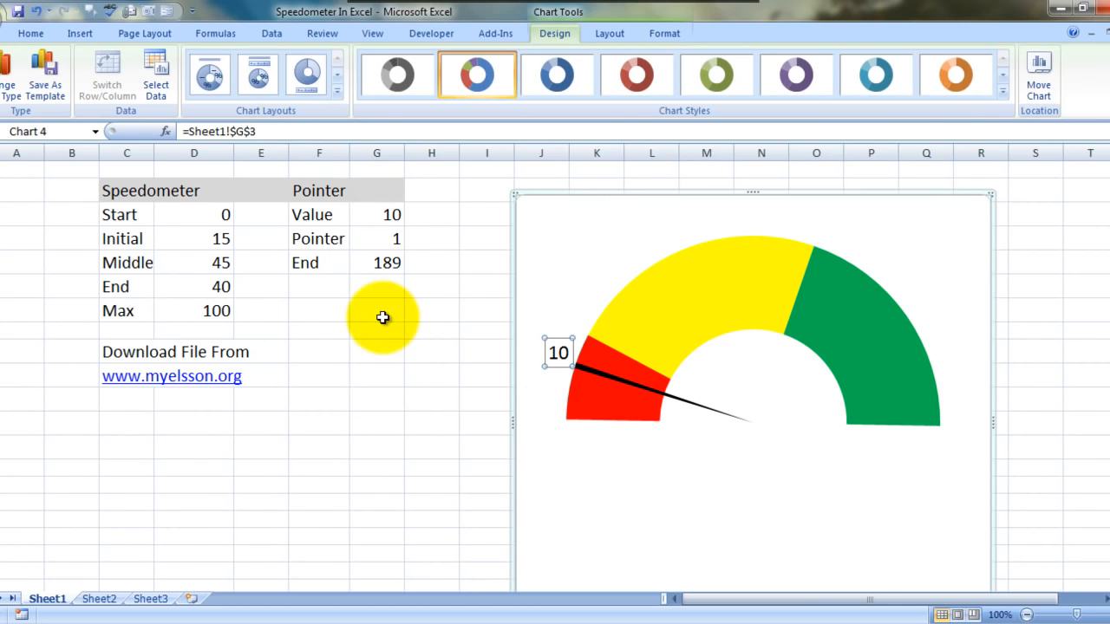
Step: Test the gauge by setting the pointer Value in G3 to 23, leaving the neighbouring cell H3 empty
{"action": "left_click", "coordinate": [390, 216]}
{"action": "type", "text": "23"}
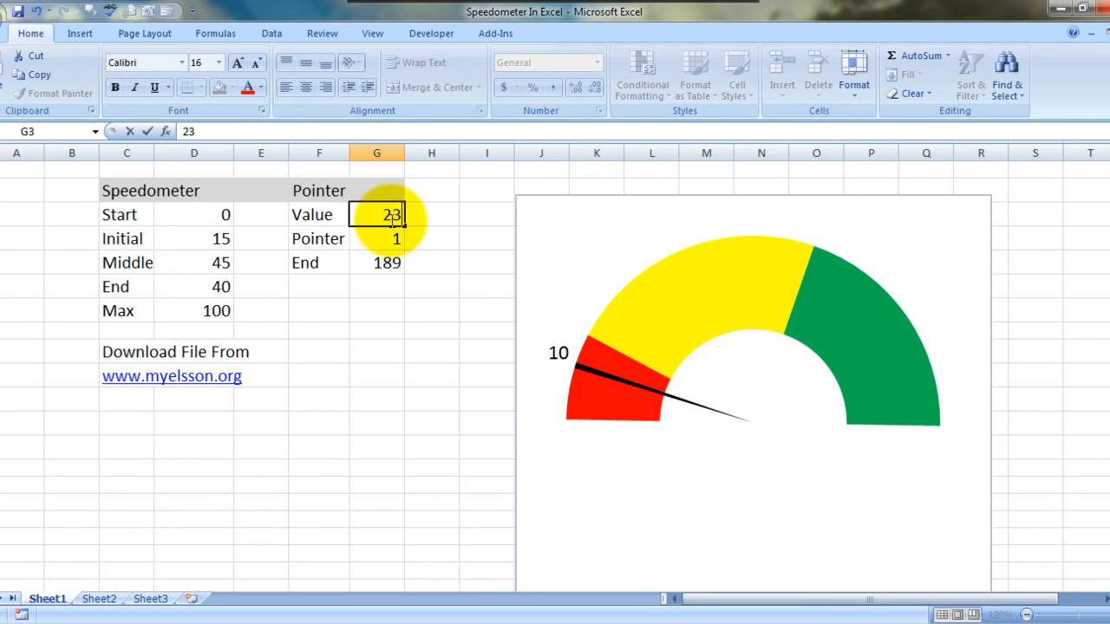
{"action": "key", "text": "Tab"}
{"action": "type", "text": "23"}
{"action": "key", "text": "Tab"}
{"action": "key", "text": "Left"}
{"action": "key", "text": "Delete"}
Step: Set the pointer Value in G3 to 56 to move the gauge needle
{"action": "key", "text": "Left"}
{"action": "type", "text": "5"}
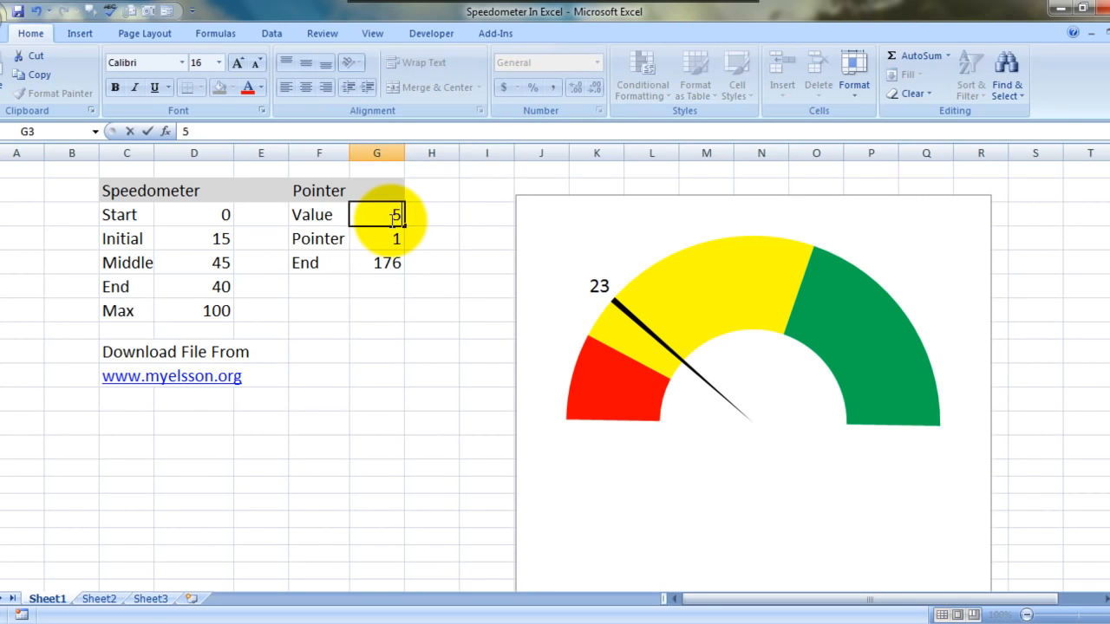
{"action": "type", "text": "6"}
{"action": "key", "text": "Tab"}
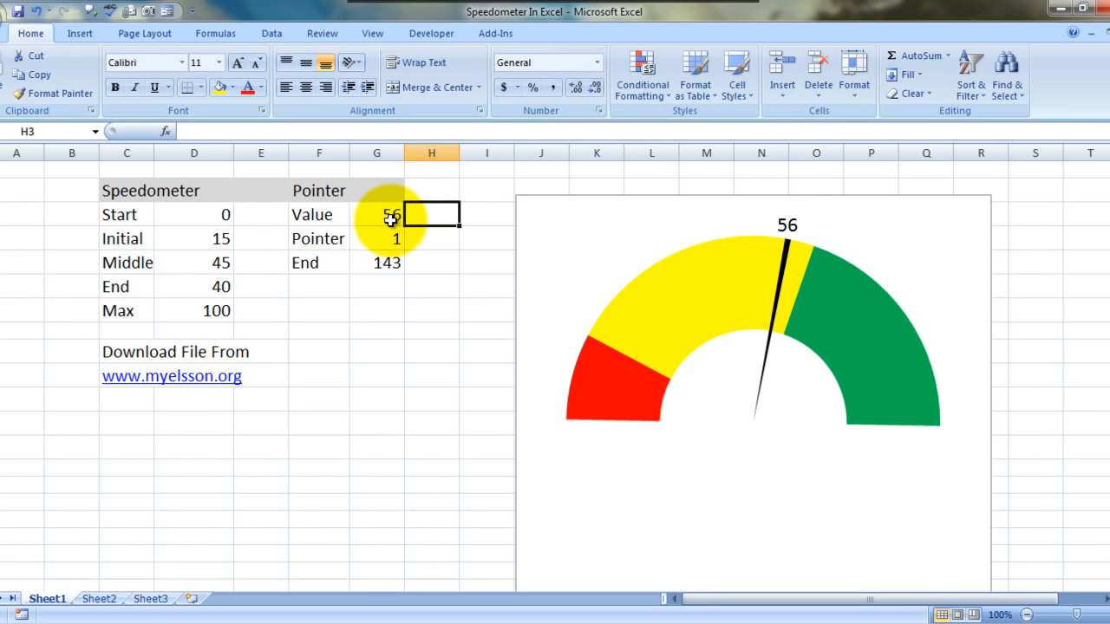